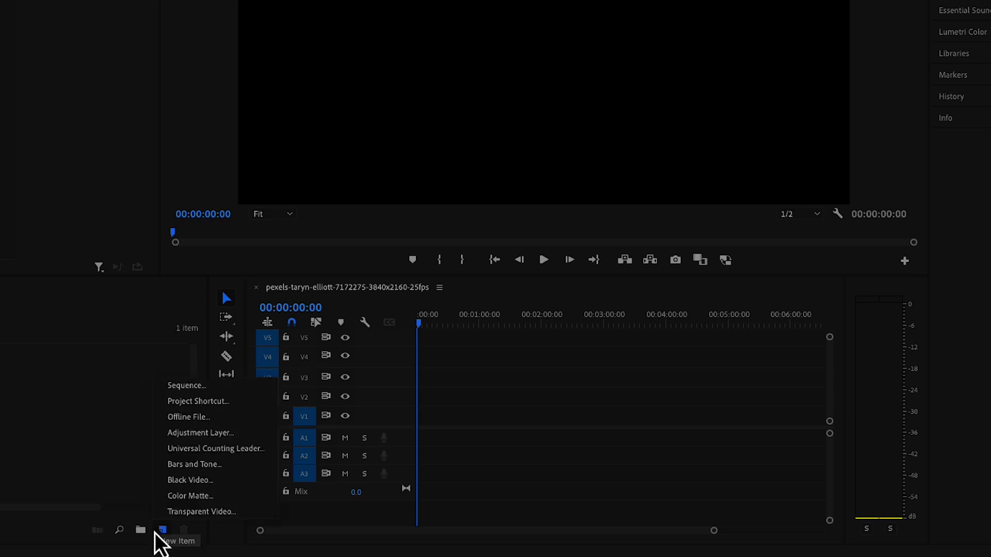
Step: Create a 3840 × 2160 color matte at 25 fps in dark blue #065C7B and name it "blue"
left_click(198, 496)
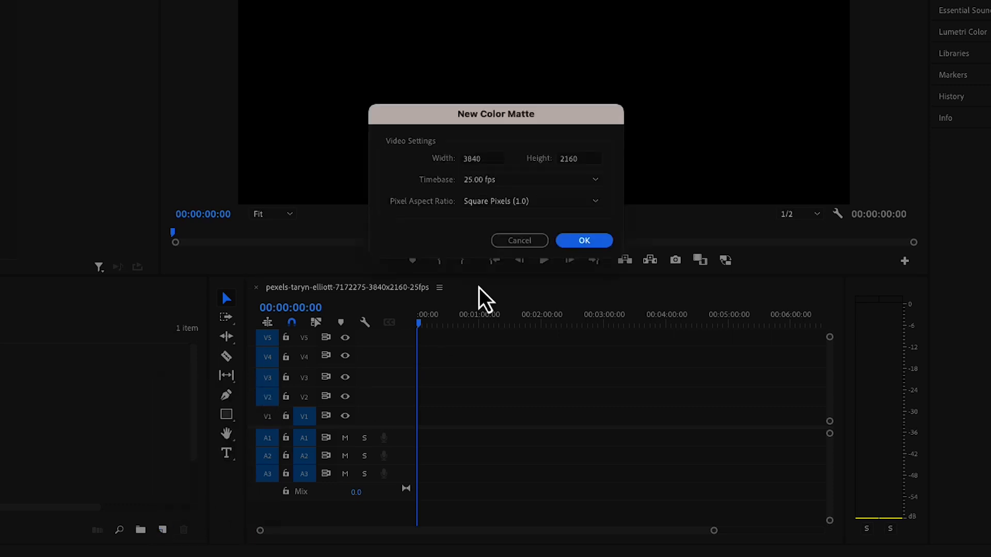
left_click(584, 240)
mouse_move(752, 42)
left_mouse_down()
mouse_move(566, 48)
mouse_move(577, 162)
mouse_move(574, 171)
mouse_move(572, 156)
mouse_move(569, 205)
mouse_move(568, 175)
left_mouse_up()
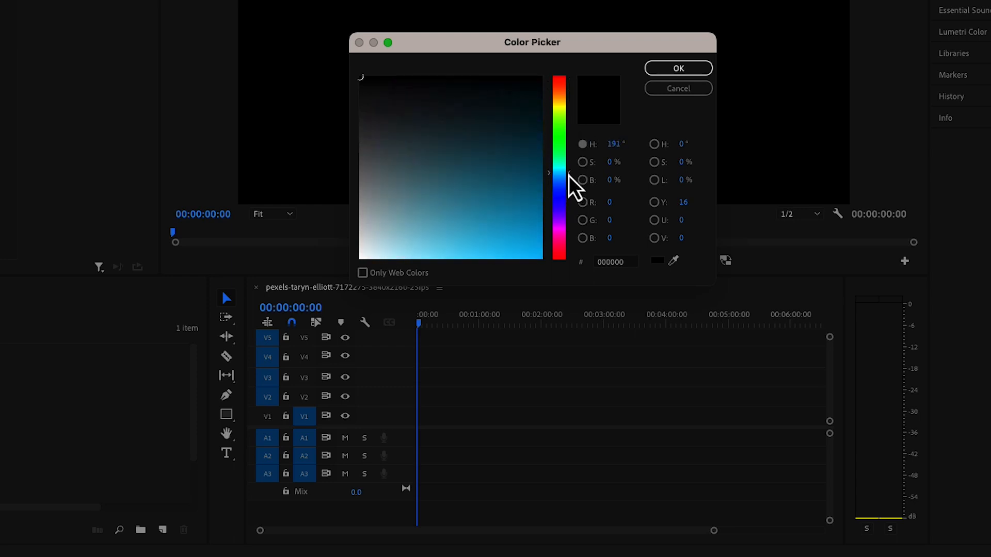
left_click_drag(359, 85, 568, 178)
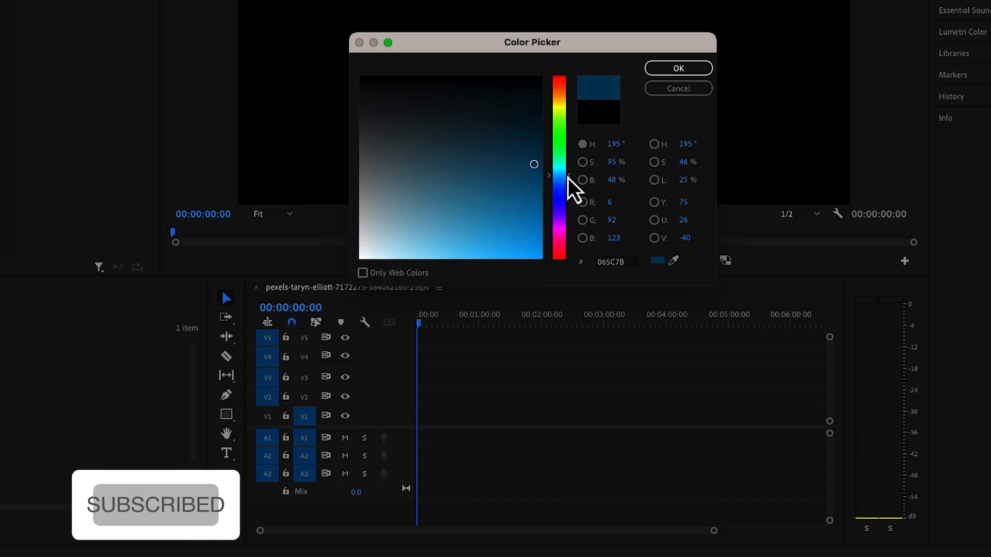
left_click(670, 72)
key("BackSpace")
type("blue")
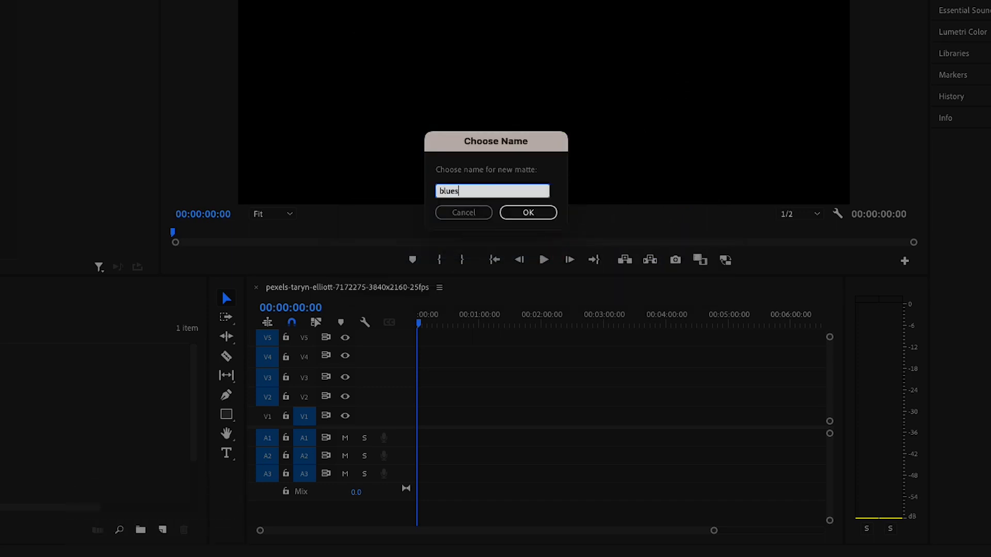
left_click(527, 213)
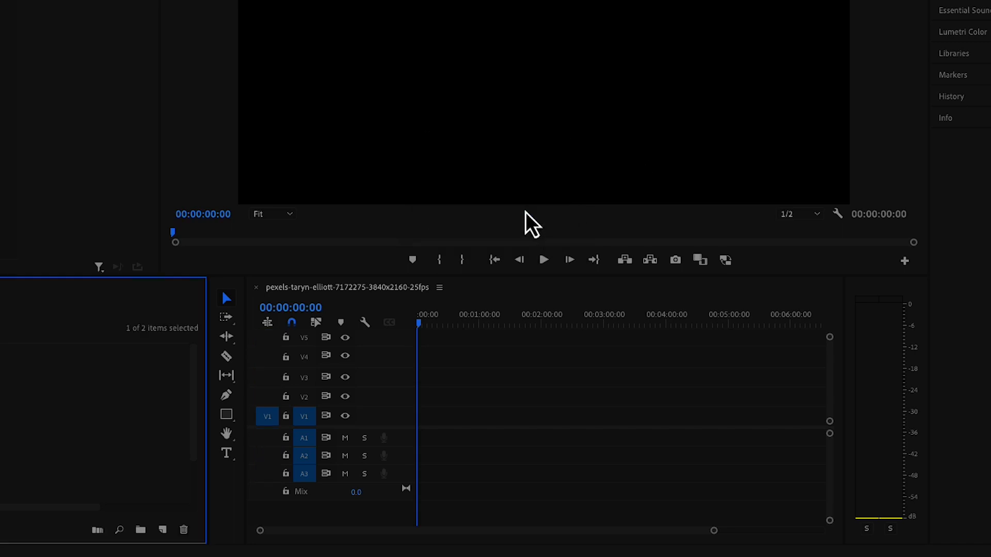
Step: Place the blue matte at the start of track V1 and set its Lumetri vignette amount to -0.7
left_click_drag(74, 484, 622, 423)
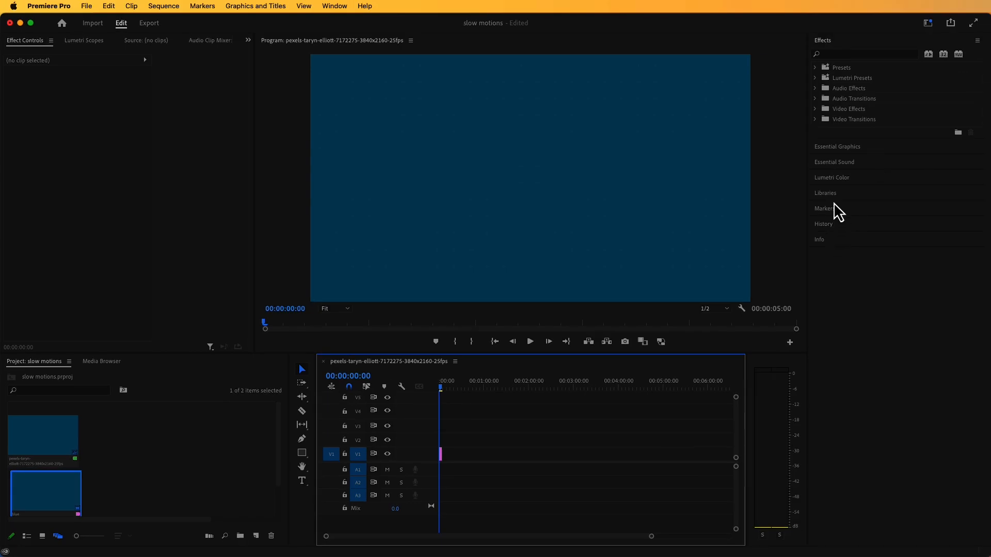
left_click(829, 177)
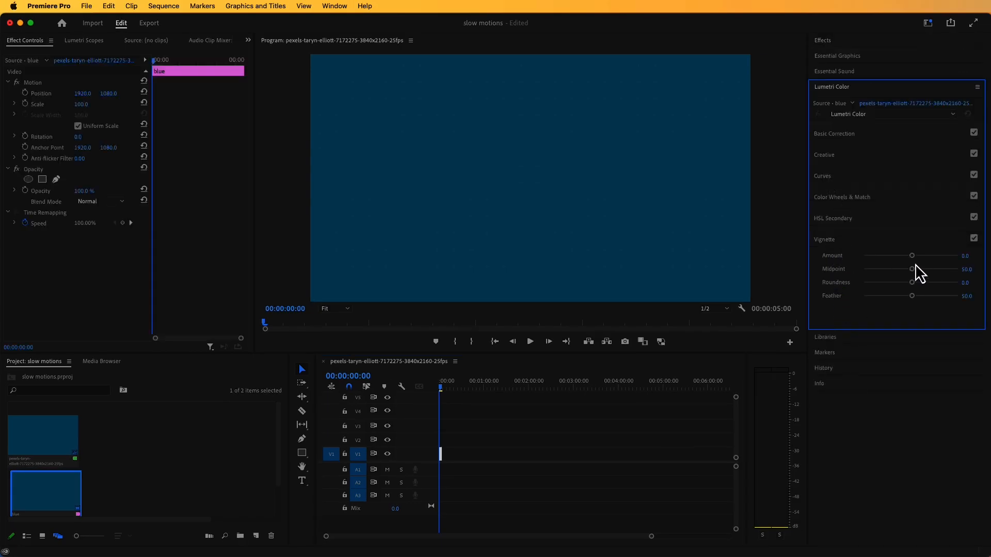
left_click_drag(912, 257, 901, 256)
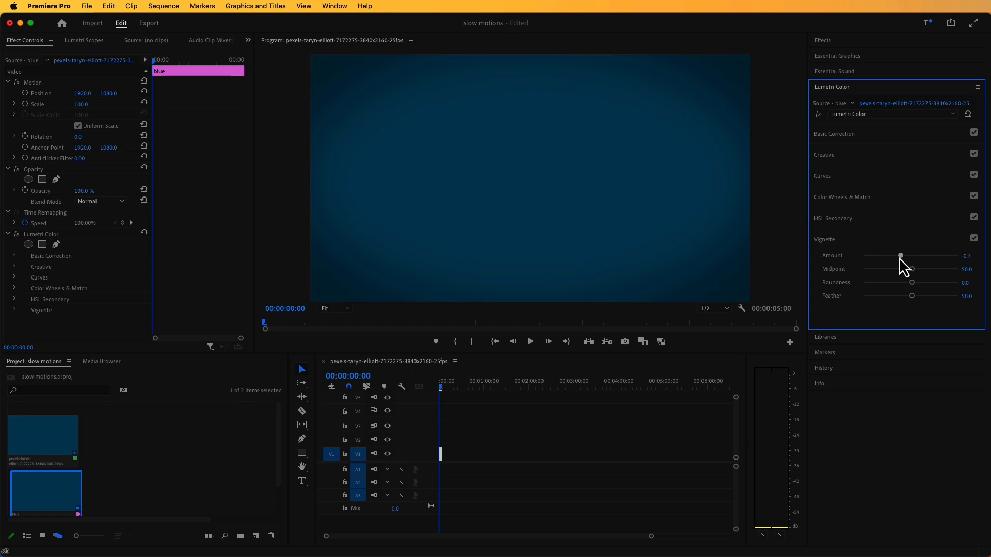
left_click(640, 424)
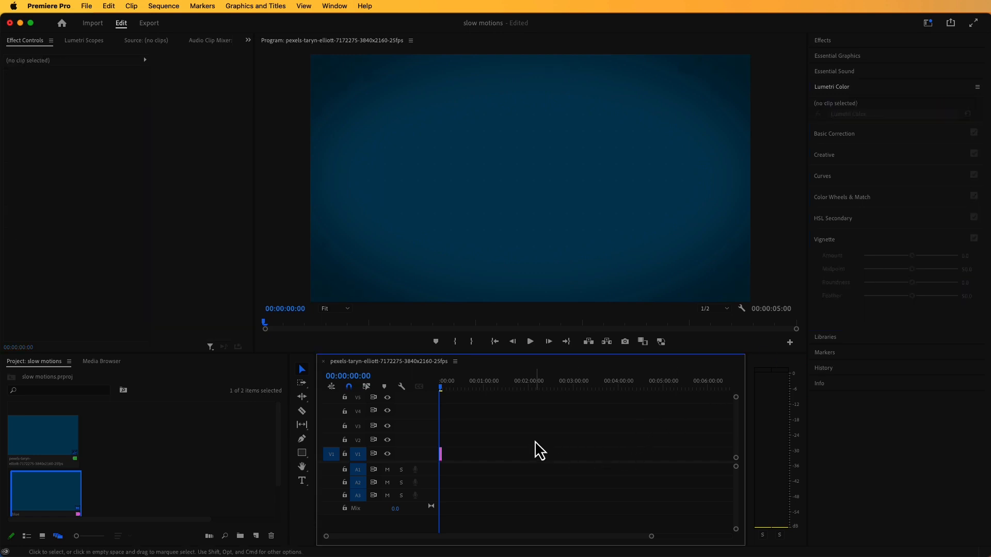
Step: Add a text layer reading "PREMIERE" to the frame, on track V2 above the blue matte
left_click_drag(652, 538, 513, 510)
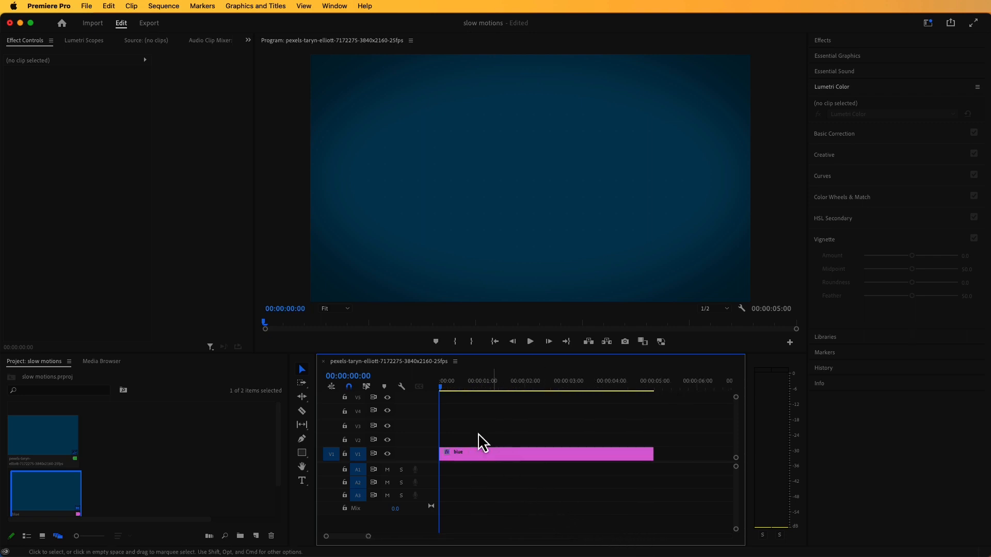
left_click(302, 481)
left_click(457, 174)
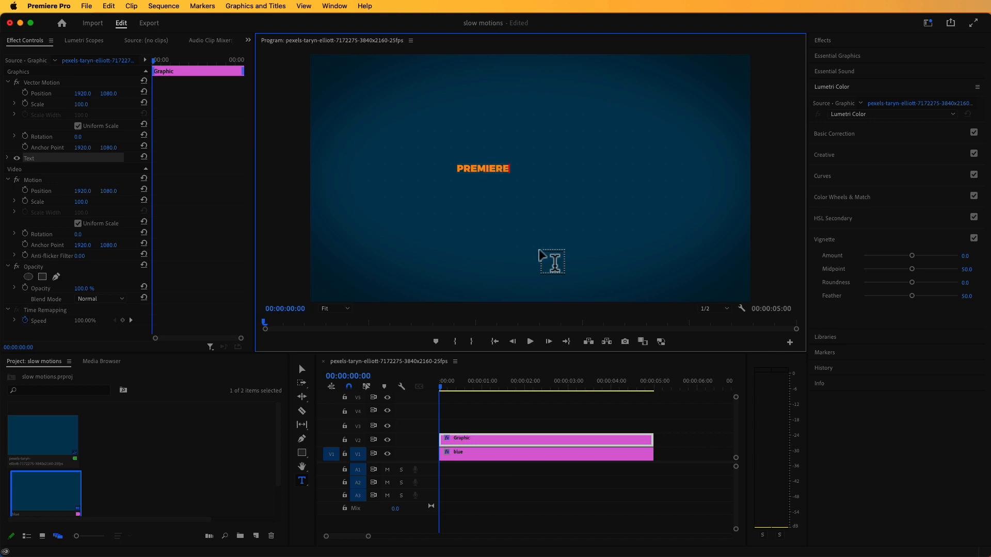
left_click(302, 369)
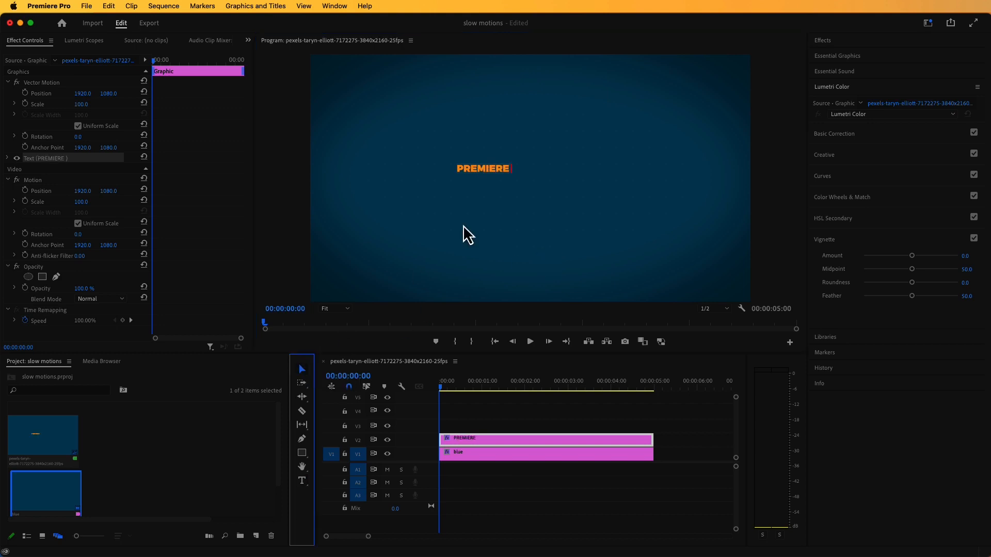
left_click(527, 411)
Step: Increase the font size of the PREMIERE text to 300
left_click(501, 438)
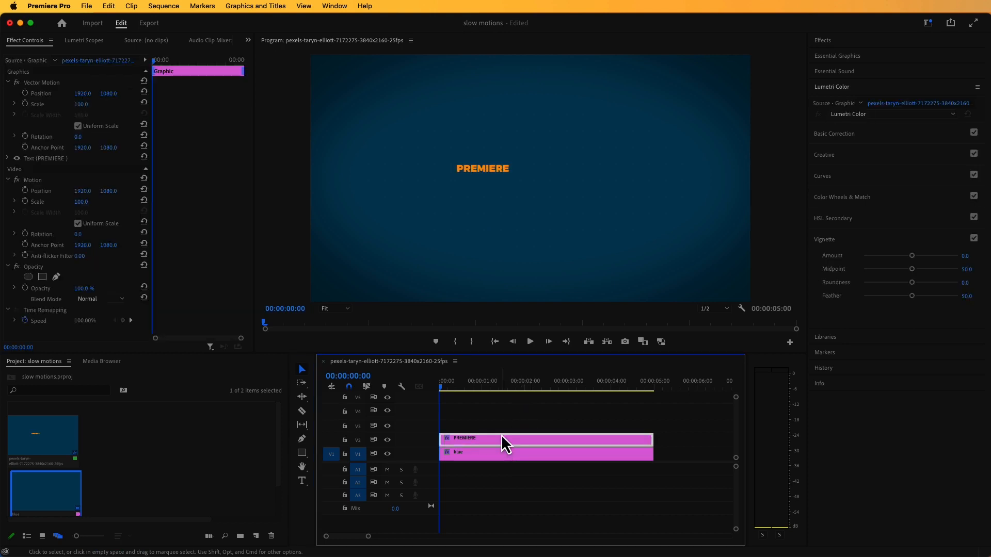
left_click(491, 172)
left_click(8, 158)
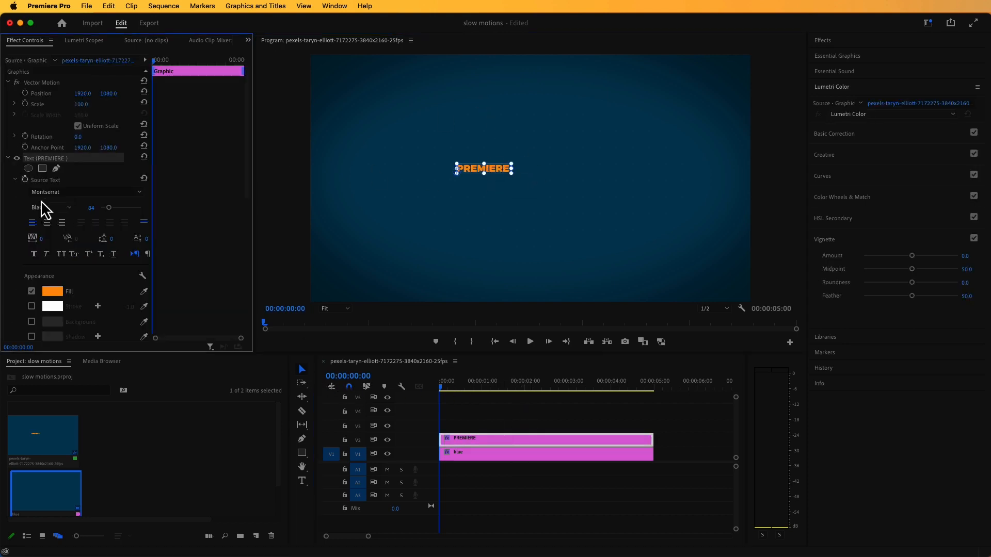
left_click_drag(113, 208, 131, 208)
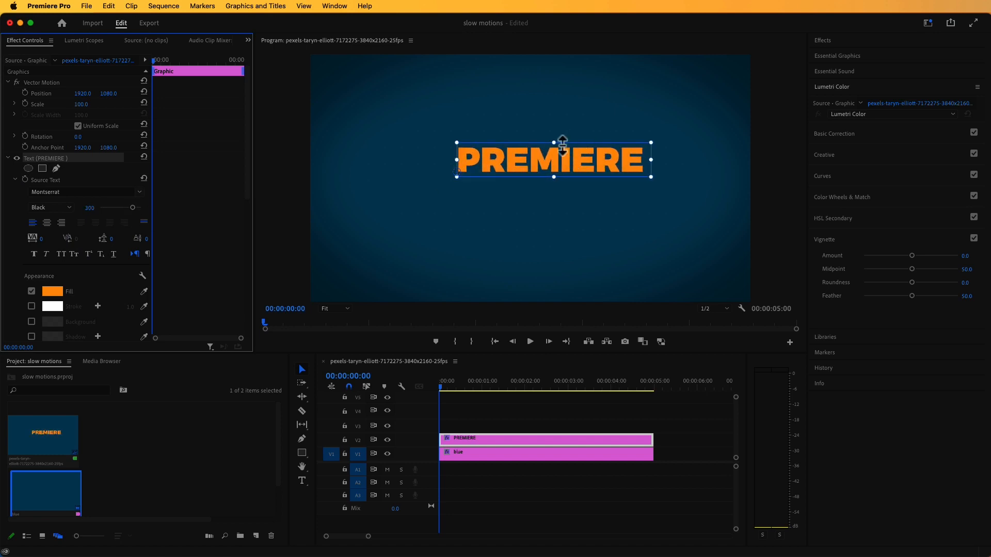
Step: Center the PREMIERE text vertically and horizontally in the frame
left_click(832, 56)
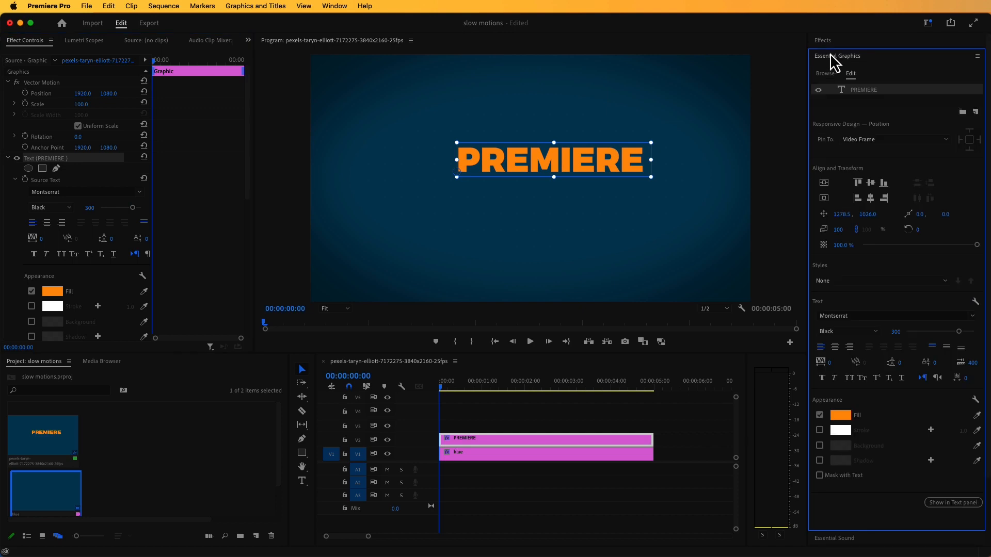
left_click(825, 74)
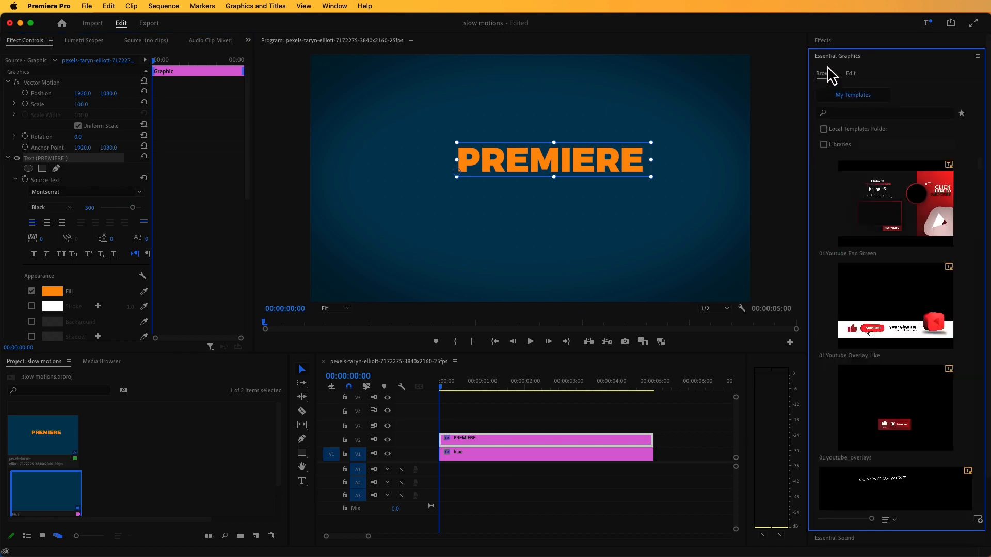
left_click(827, 57)
left_click(829, 57)
left_click(850, 73)
left_click(824, 183)
left_click(825, 198)
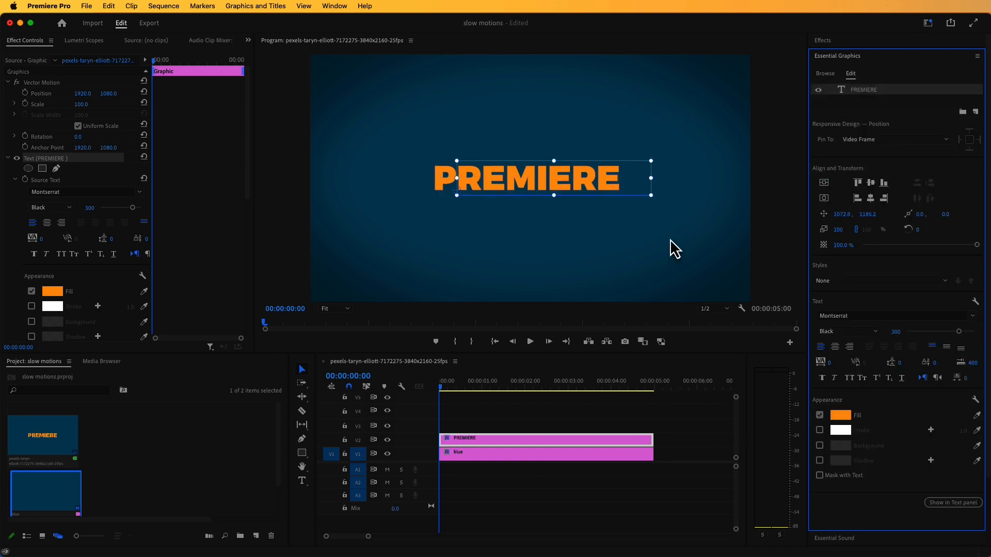
left_click(552, 484)
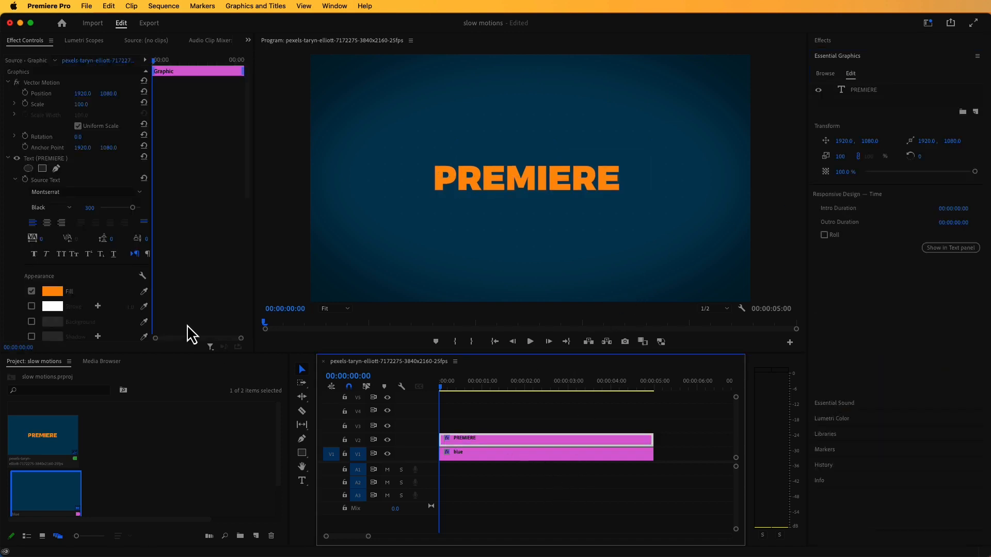
Step: Add a rectangular opacity mask to the PREMIERE clip and fit its corners closely around the whole word
left_click(8, 159)
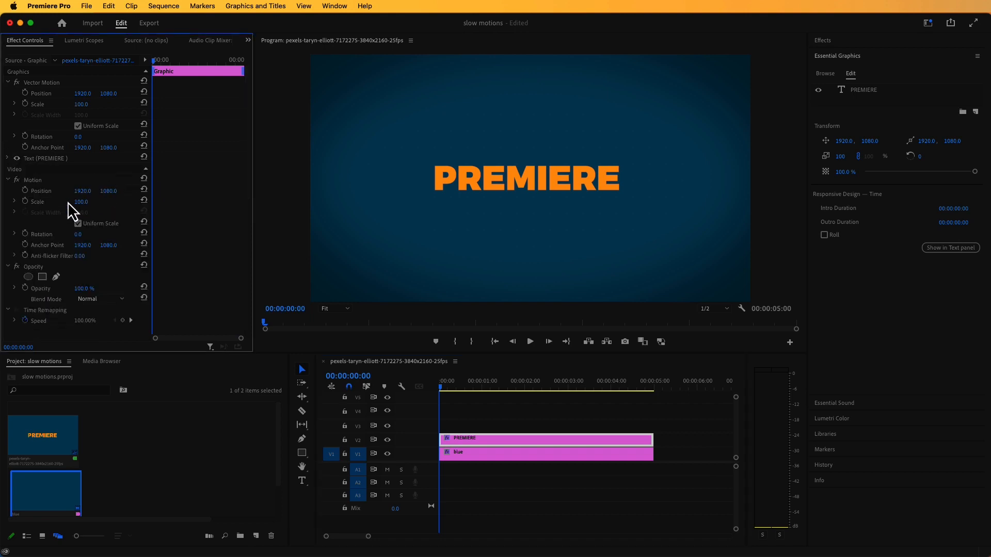
left_click(42, 277)
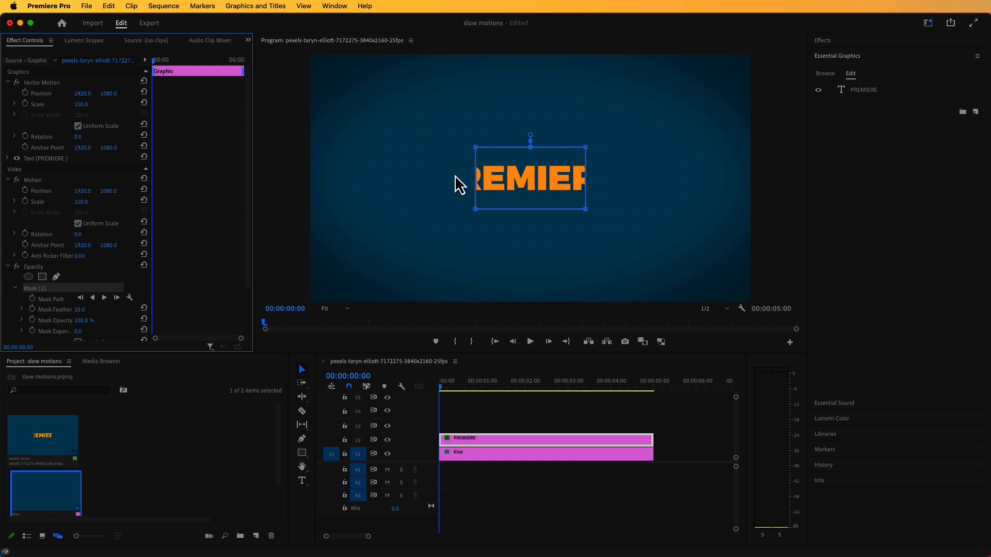
left_click_drag(611, 121, 586, 215)
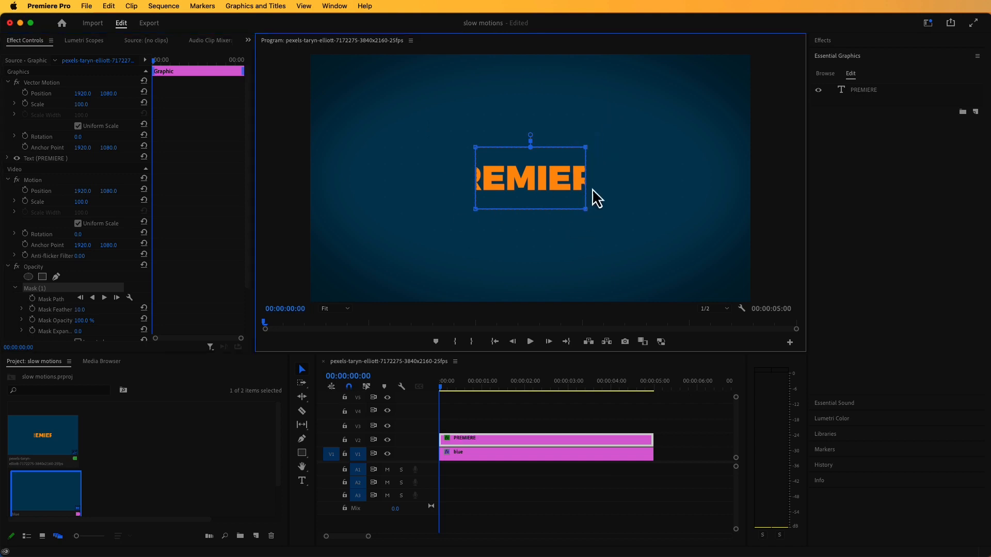
left_click_drag(585, 146, 620, 138)
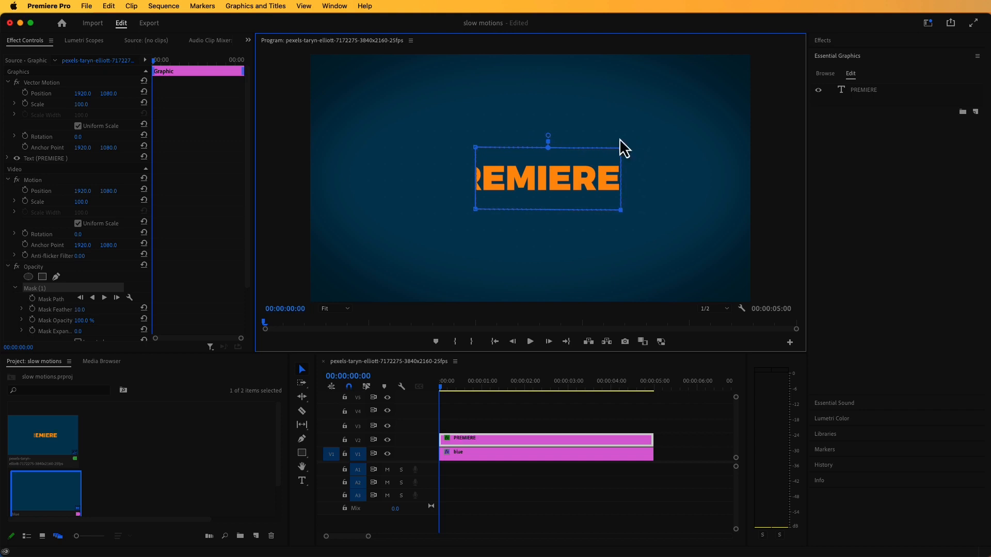
left_click_drag(428, 124, 476, 222)
left_click_drag(475, 148, 432, 146)
left_click_drag(388, 120, 620, 160)
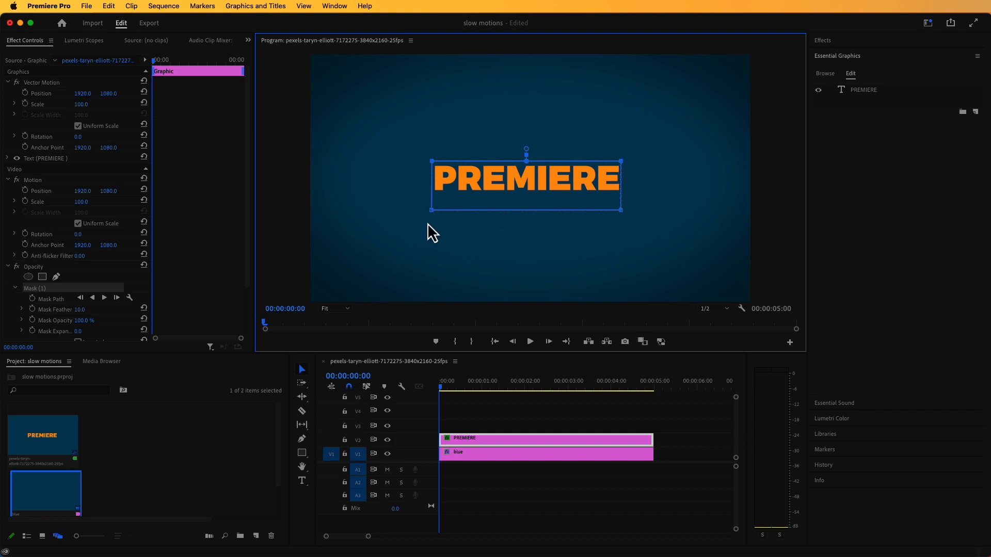
left_click_drag(620, 209, 618, 192)
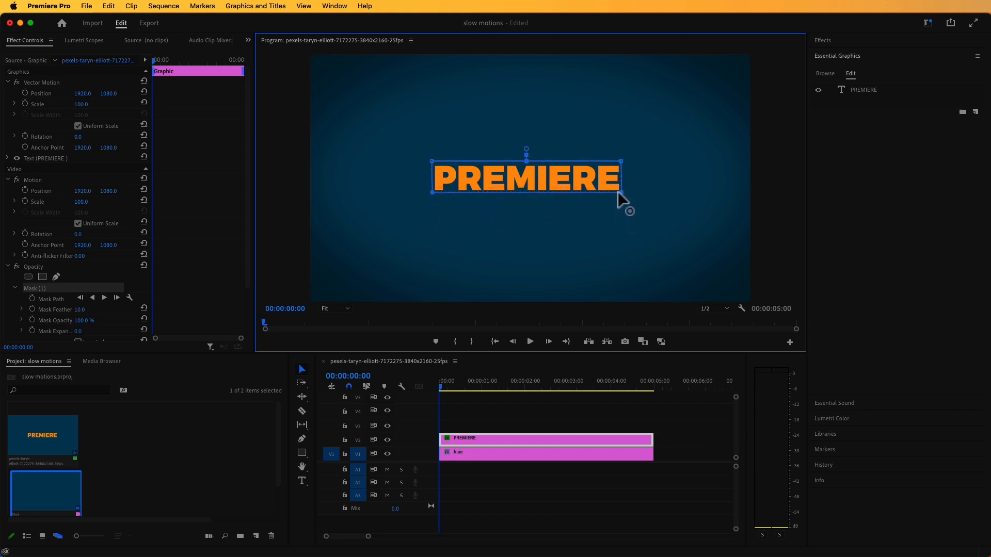
Step: Find the Crop video effect and apply it to the PREMIERE clip on track V2
left_click(824, 40)
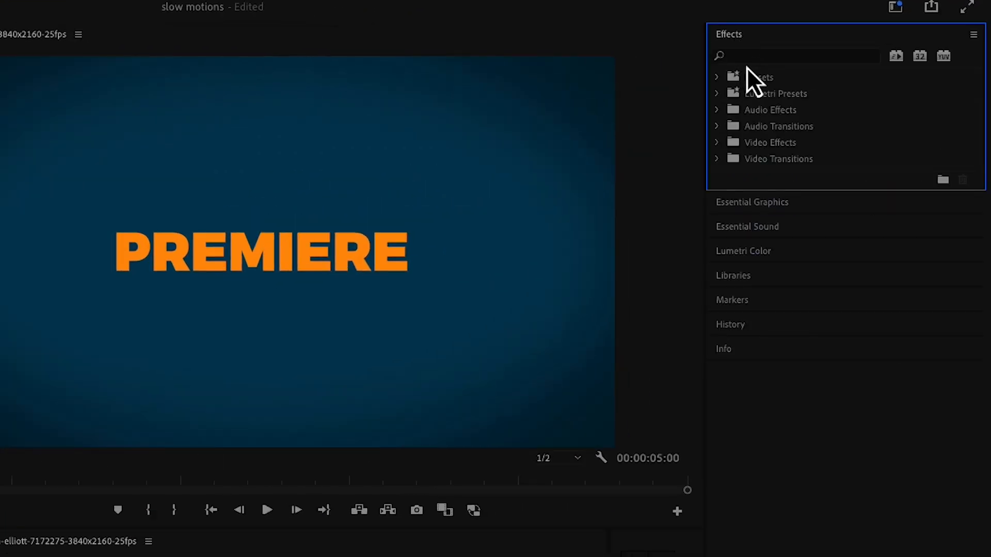
left_click(748, 57)
type("crop")
left_click_drag(769, 177, 338, 556)
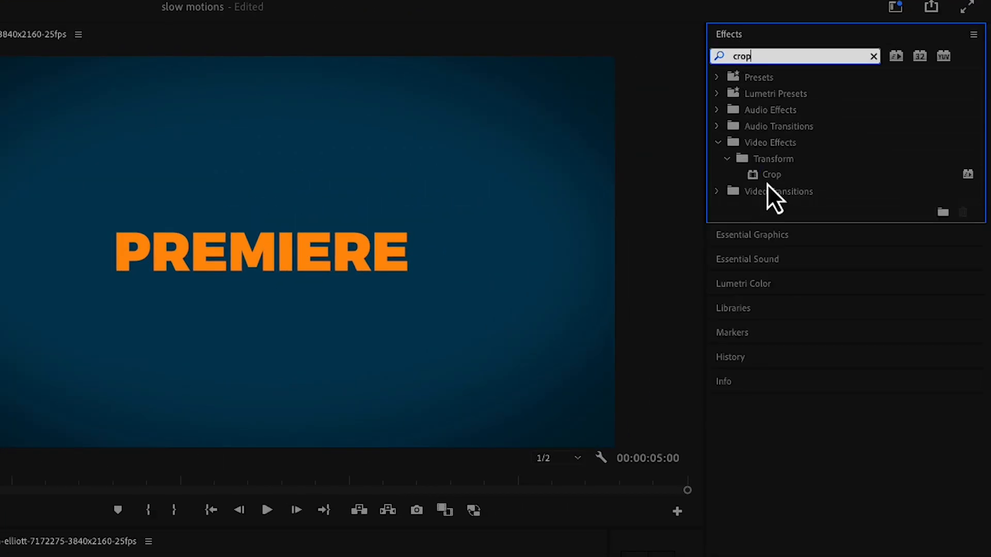
left_click_drag(338, 451, 326, 466)
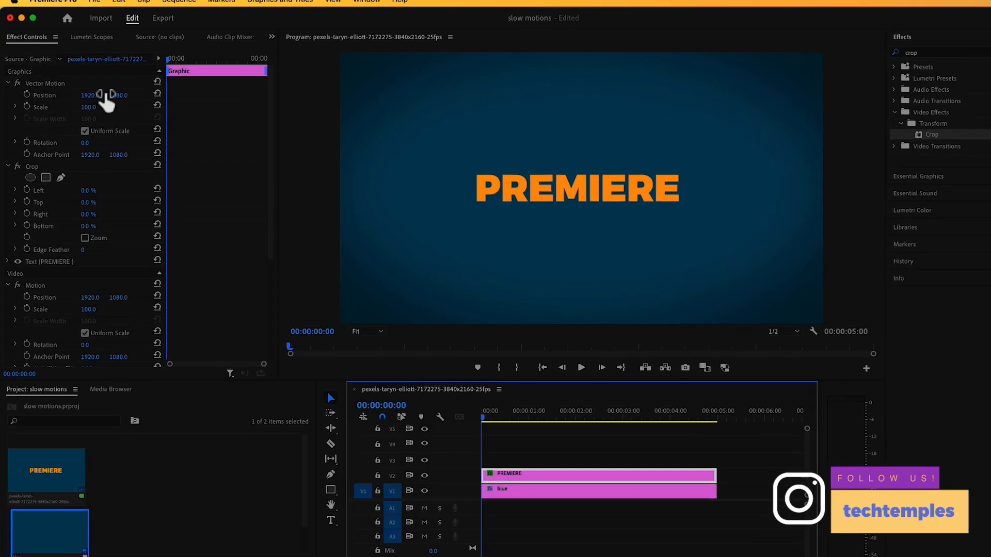
Step: Keyframe the title's Vector Motion vertical position from 1336 at the clip start to 1080 shortly before one second, and preview the rise
left_click_drag(107, 93, 236, 93)
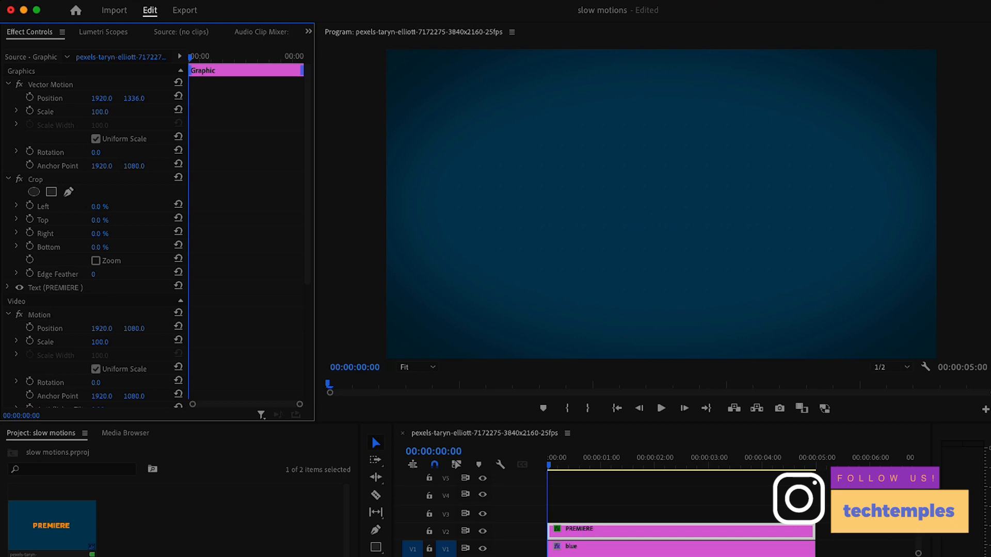
left_click(30, 97)
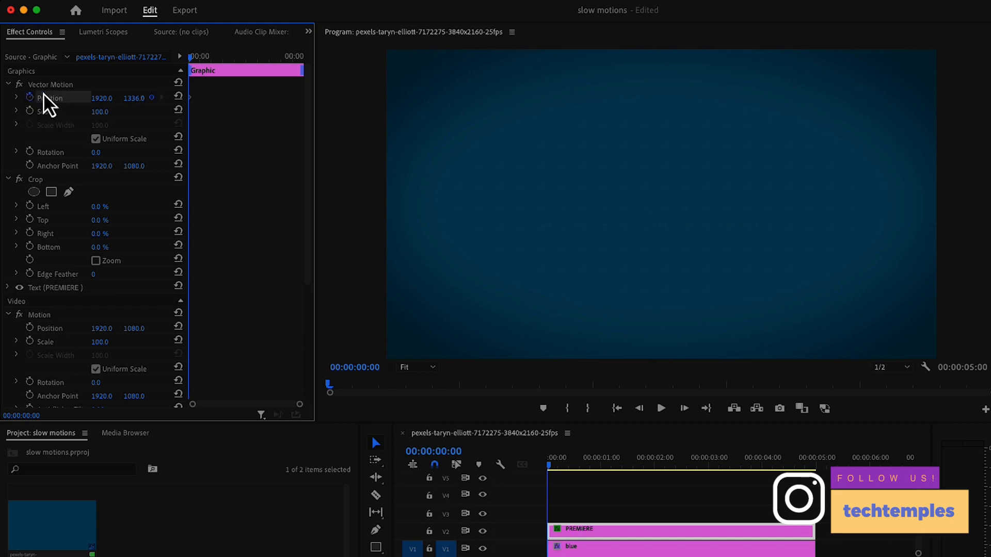
left_click_drag(192, 58, 177, 71)
left_click(179, 96)
key("space")
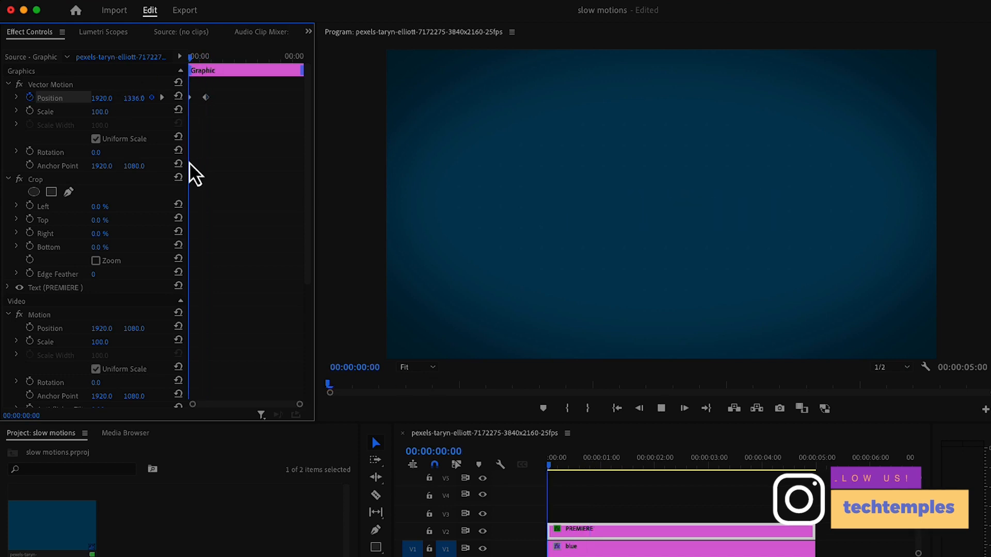
key("space")
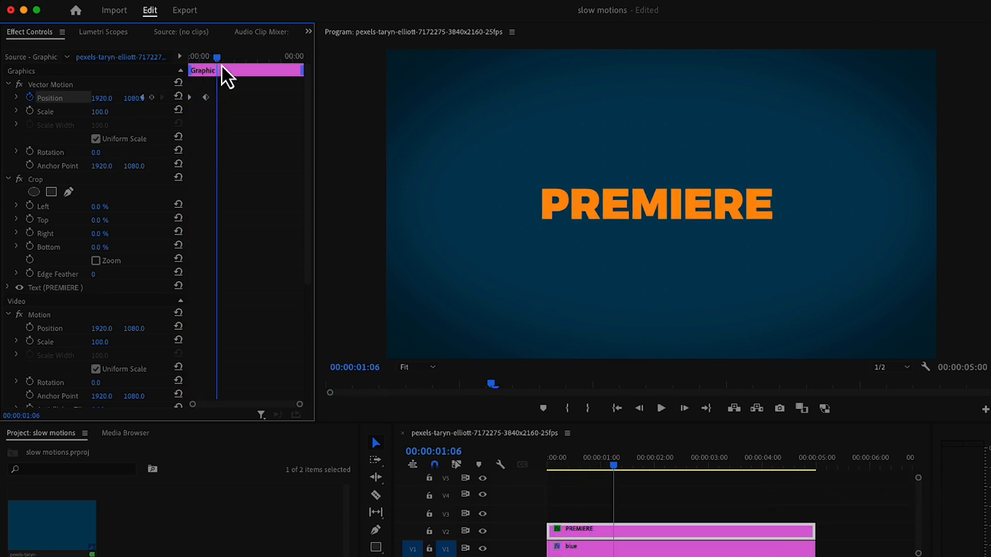
key("Home")
key("space")
key("space")
Step: Apply Ease In temporal interpolation to the second Position keyframe and play the animation from the start
right_click(207, 102)
mouse_move(249, 219)
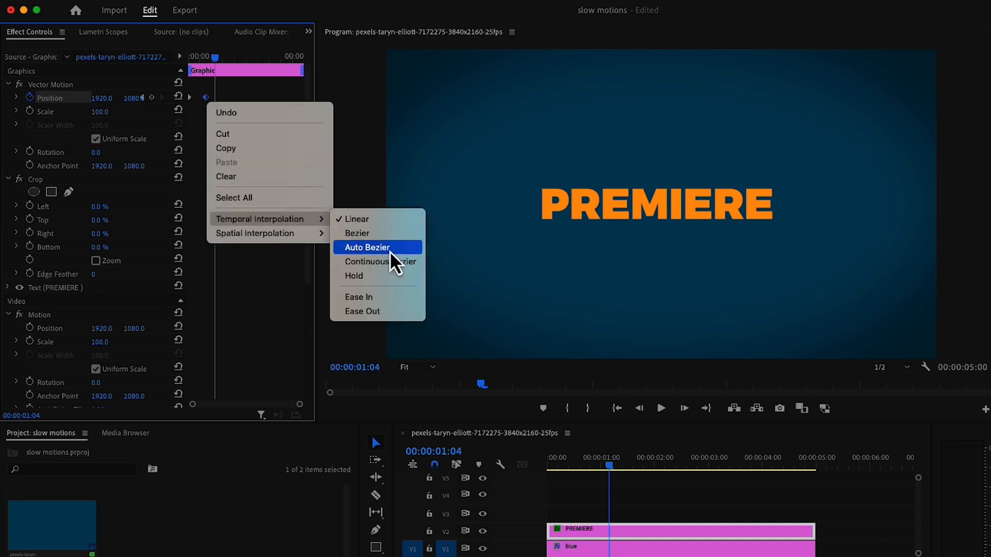
left_click(372, 297)
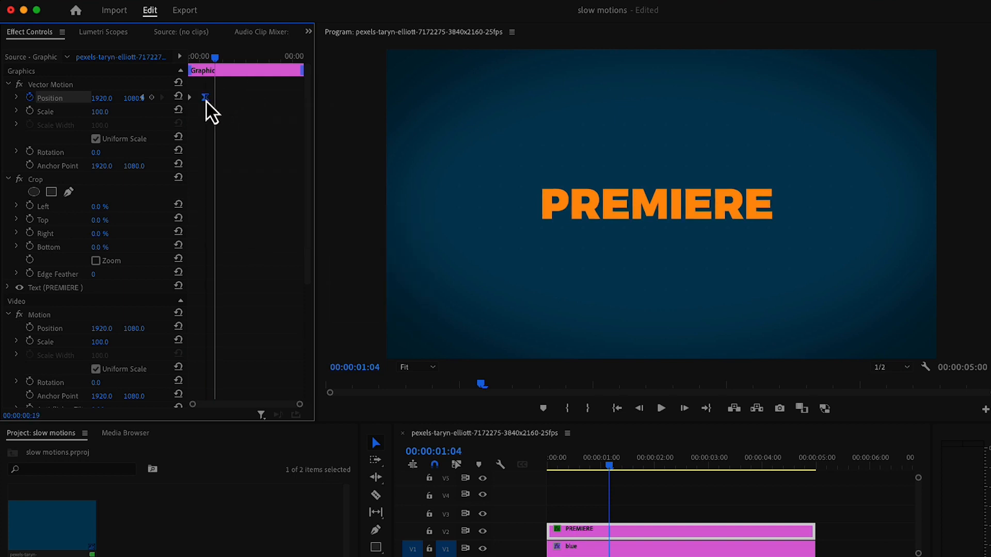
key("Home")
key("space")
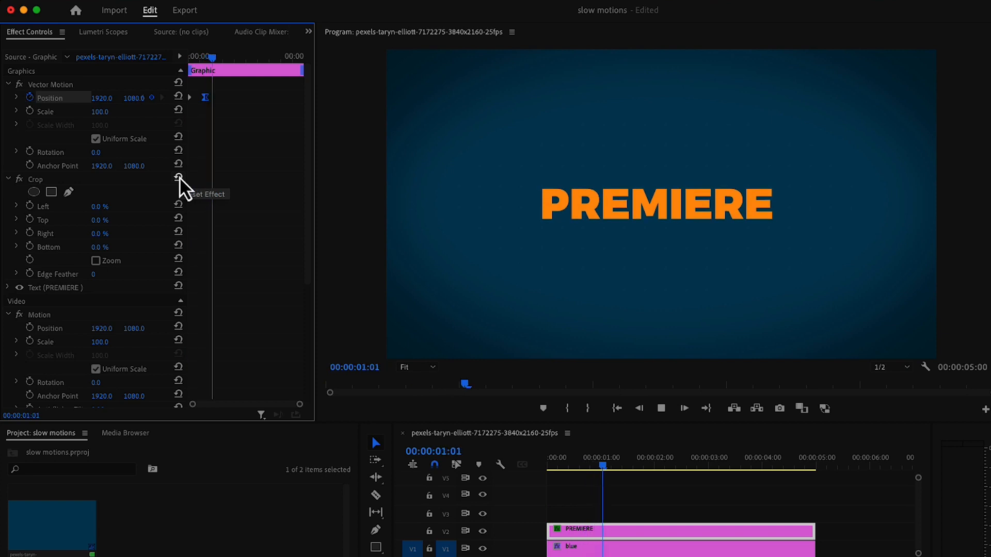
Step: Play the rising PREMIERE title again from the start of the sequence
key("space")
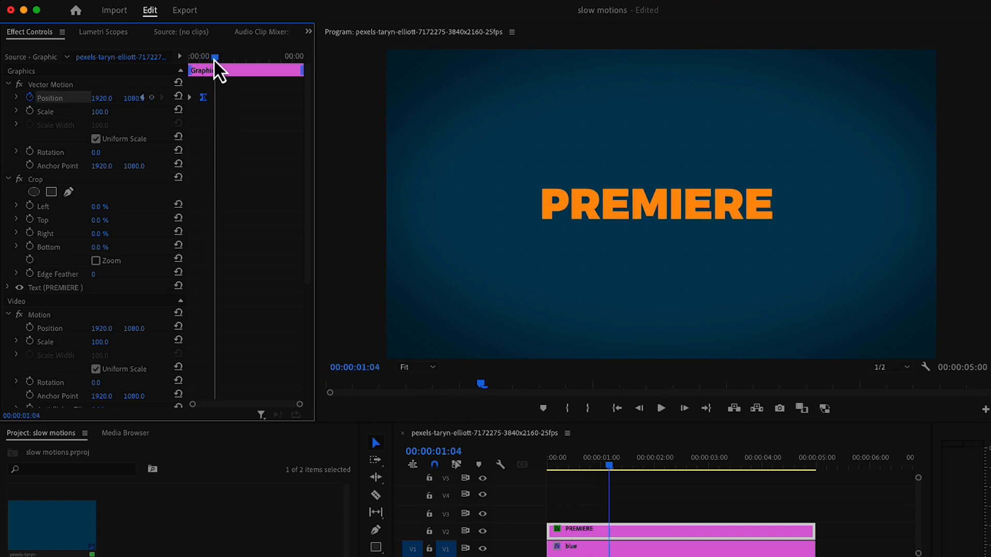
key("Home")
key("space")
key("space")
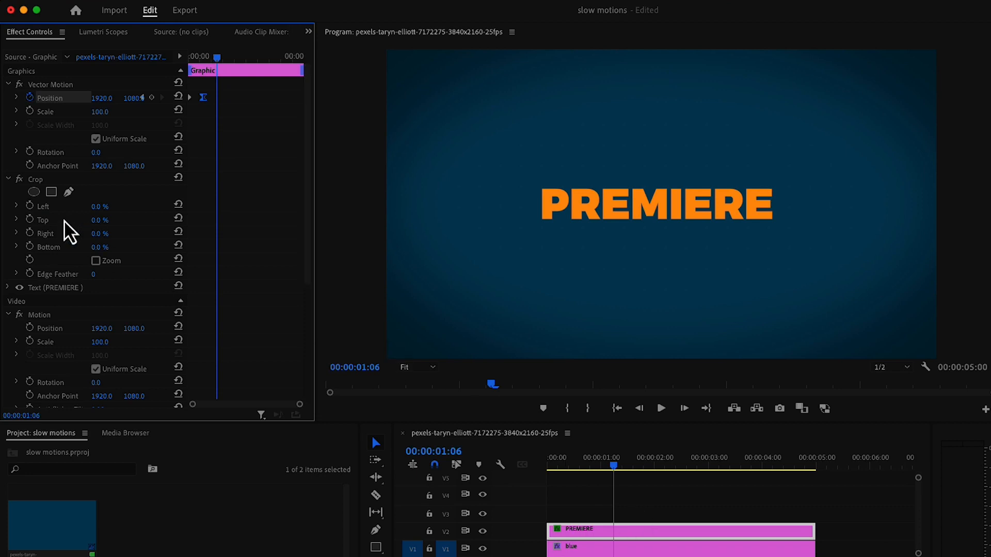
Step: Crop the V2 title down to the letter P, with Left at 28.1% and Right at 66.8%
left_click(32, 179)
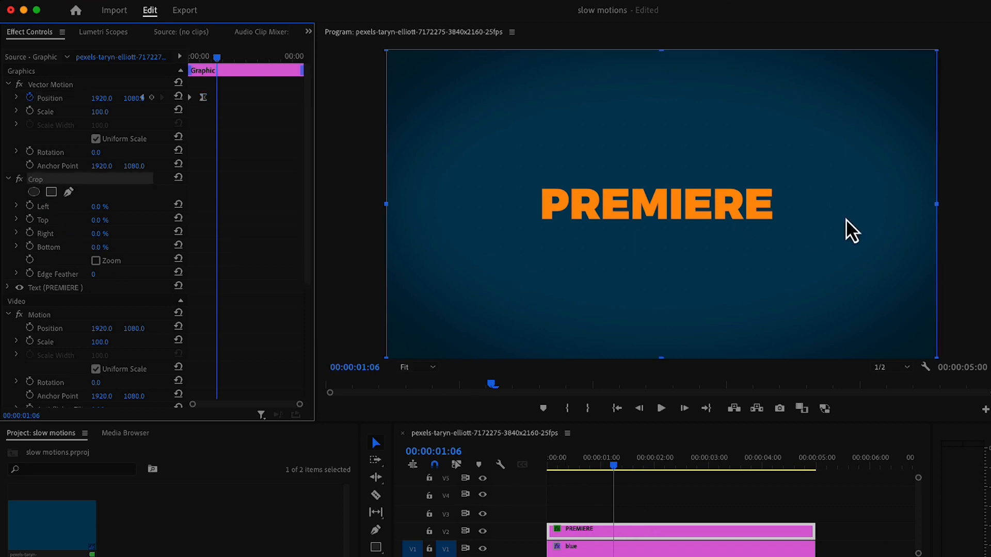
left_click_drag(937, 204, 567, 230)
left_click(427, 367)
left_click(418, 462)
left_click_drag(721, 355, 505, 343)
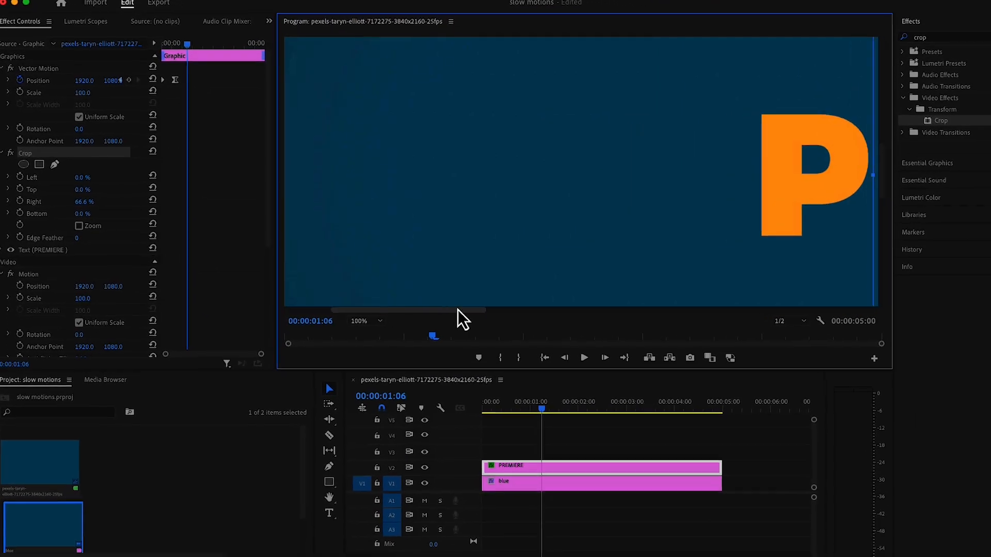
left_click_drag(457, 310, 383, 309)
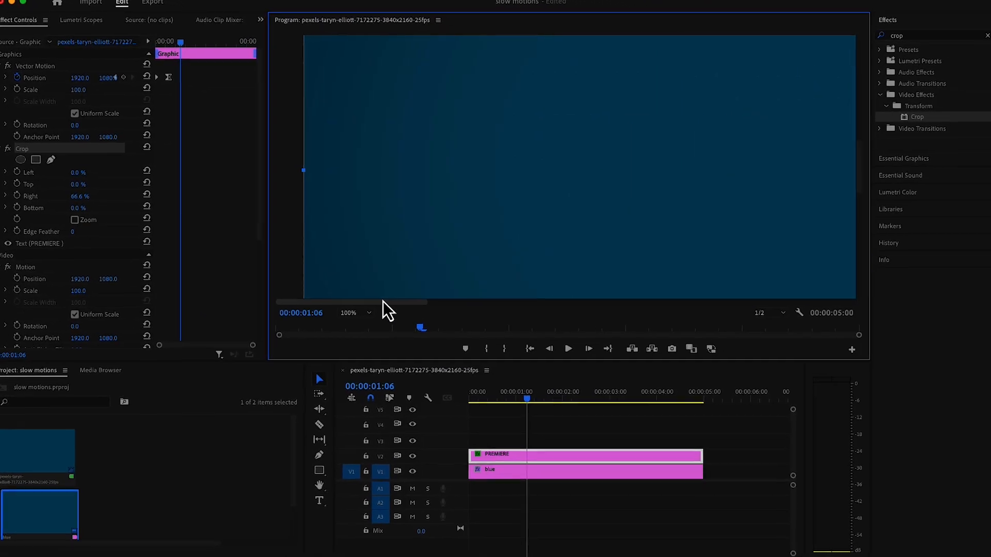
left_click_drag(288, 177, 788, 220)
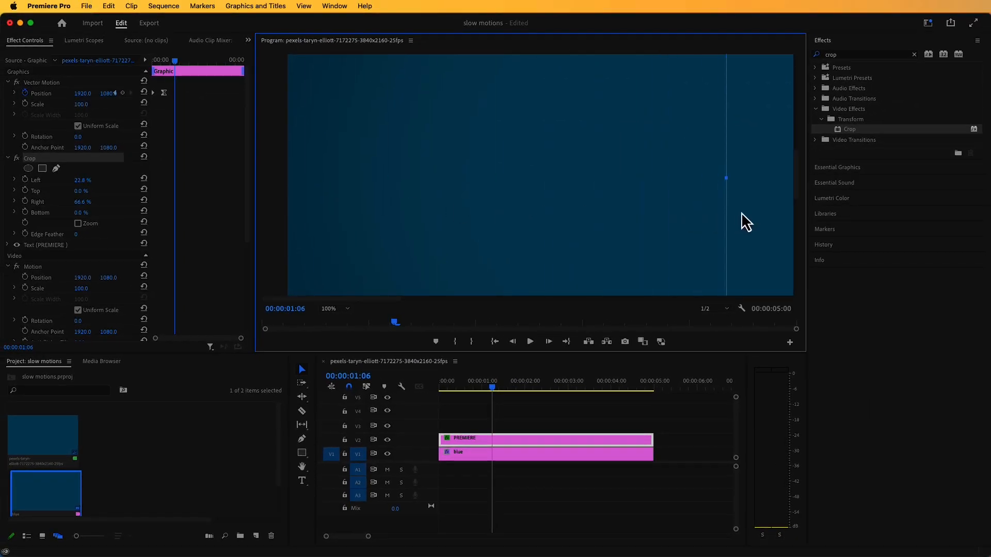
left_click_drag(381, 298, 483, 300)
left_click_drag(391, 177, 446, 196)
left_click_drag(552, 178, 548, 179)
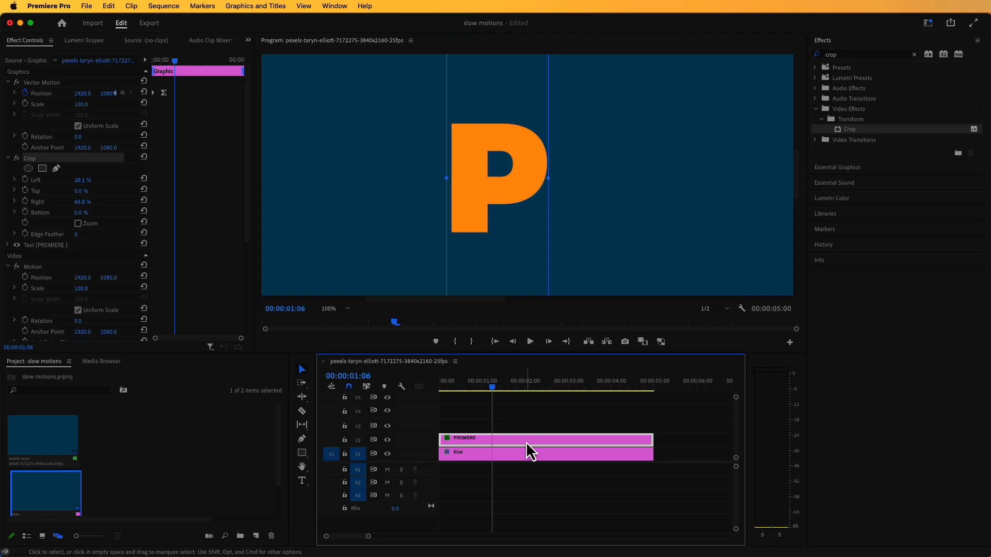
Step: Duplicate the title onto V3 about 10 frames later and crop the copy to the letter R, Left 33.6% and Right 61.0%
left_click_drag(527, 441, 492, 435)
left_click_drag(490, 394, 462, 405)
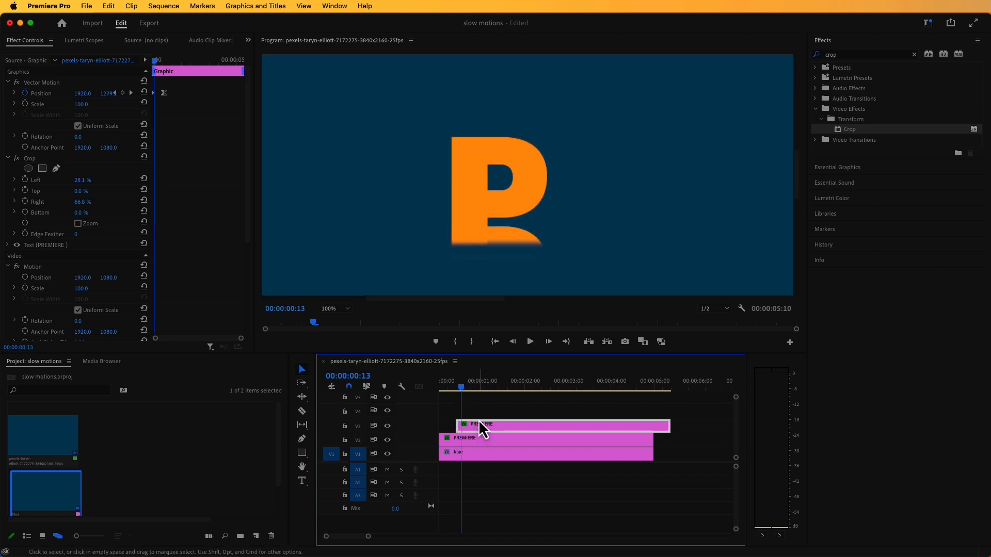
left_click(30, 159)
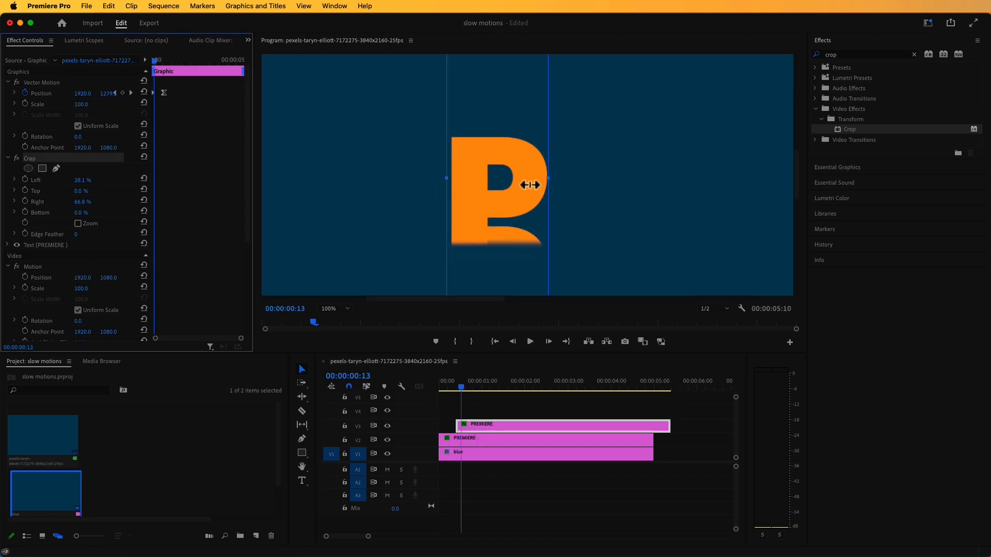
left_click_drag(546, 179, 654, 181)
left_click_drag(447, 172, 548, 199)
left_click_drag(466, 388, 516, 390)
left_click_drag(655, 182, 663, 184)
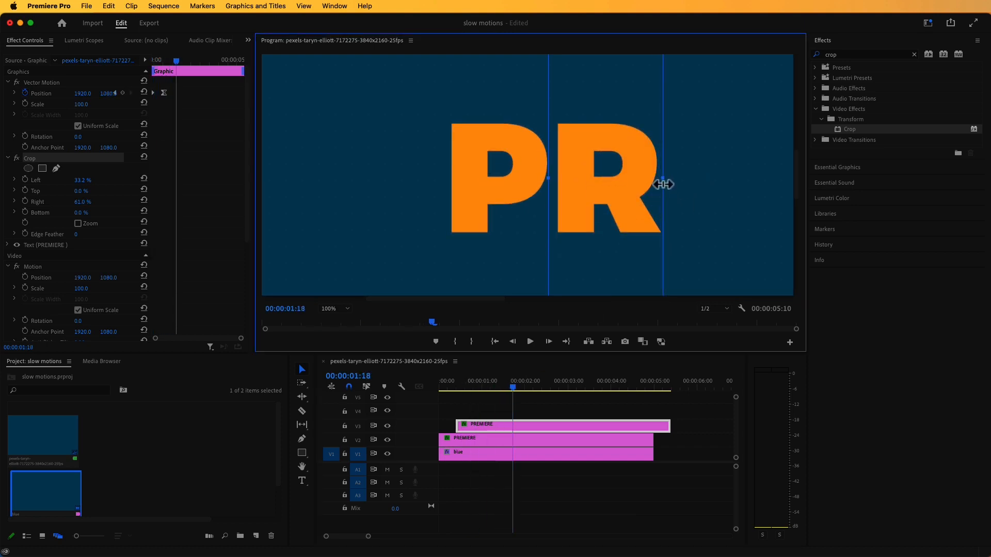
left_click_drag(548, 179, 555, 180)
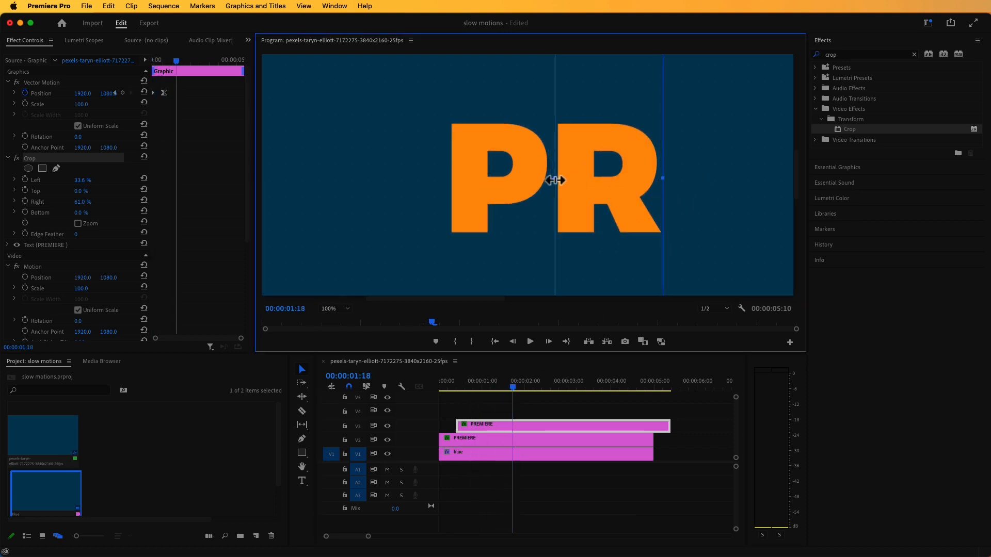
Step: Play the staggered rise of the letters P and R twice from the start
left_click_drag(506, 389, 398, 415)
key("space")
key("space")
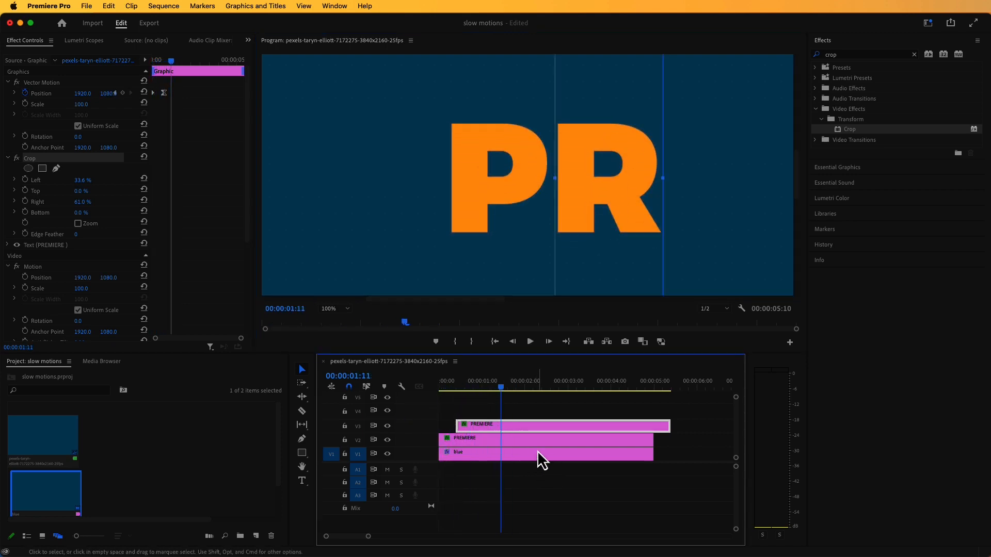
left_click_drag(505, 393, 379, 417)
key("space")
key("space")
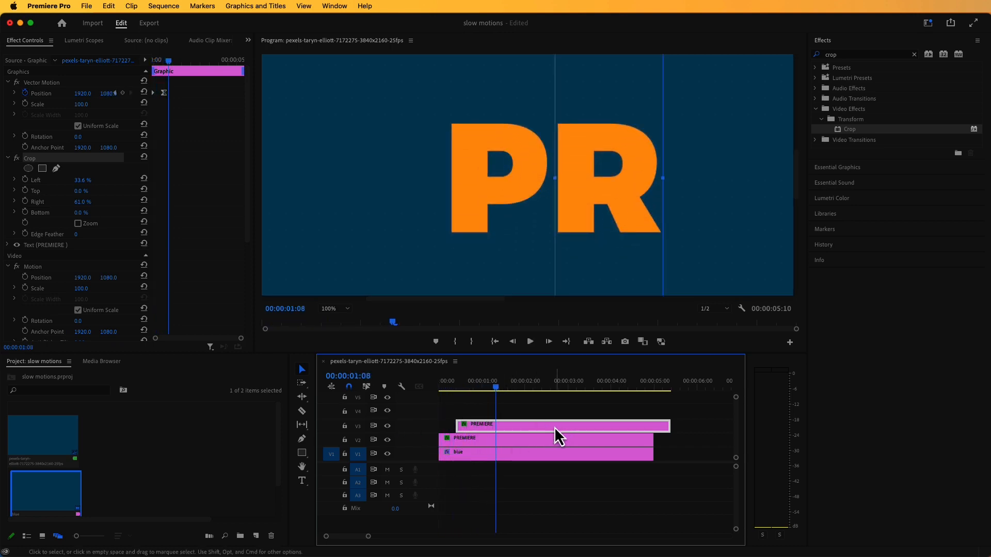
Step: Duplicate the R clip onto V4 and V5 with staggered starts, and crop the V4 copy to the first E, Left 39.1% and Right 55.8%
left_click_drag(554, 426, 497, 411)
left_click(519, 414)
left_click(30, 159)
left_click_drag(483, 298, 527, 298)
left_click_drag(490, 177, 595, 178)
left_click_drag(383, 181, 457, 184)
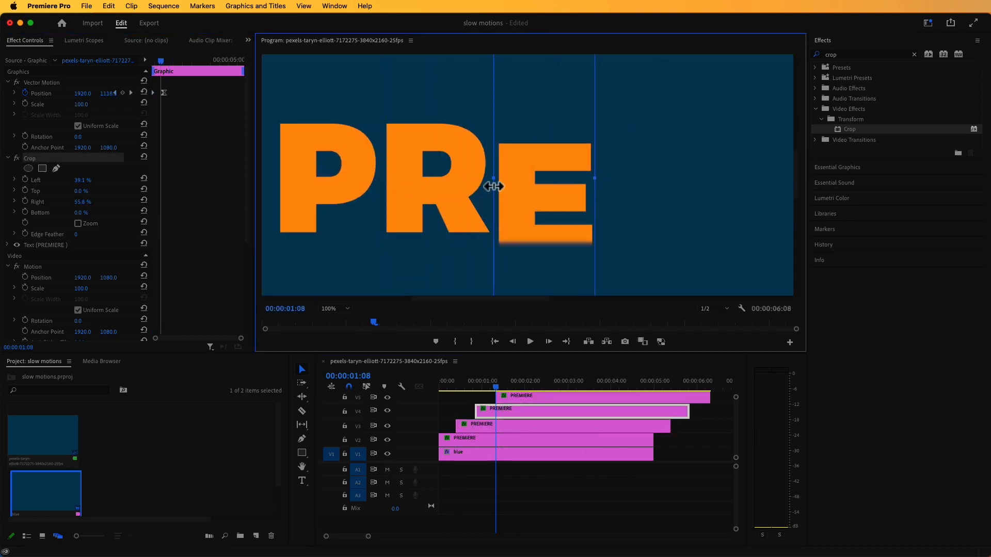
left_click(499, 392)
left_click(502, 388)
left_click_drag(503, 388, 497, 388)
left_click(512, 414)
left_click(25, 159)
left_click(468, 426)
left_click(30, 159)
left_click_drag(492, 178, 601, 181)
left_click_drag(383, 179, 457, 190)
key("super+z")
key("super+z")
Step: Toggle the visibility of tracks V5 and V4 off and on to identify which letter each clip shows
left_click_drag(493, 387, 494, 417)
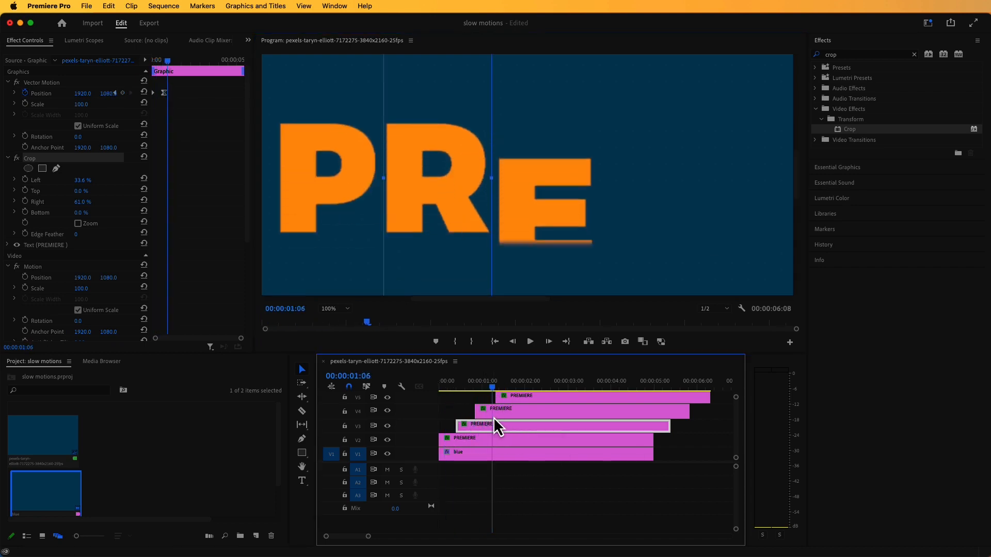
left_click(387, 398)
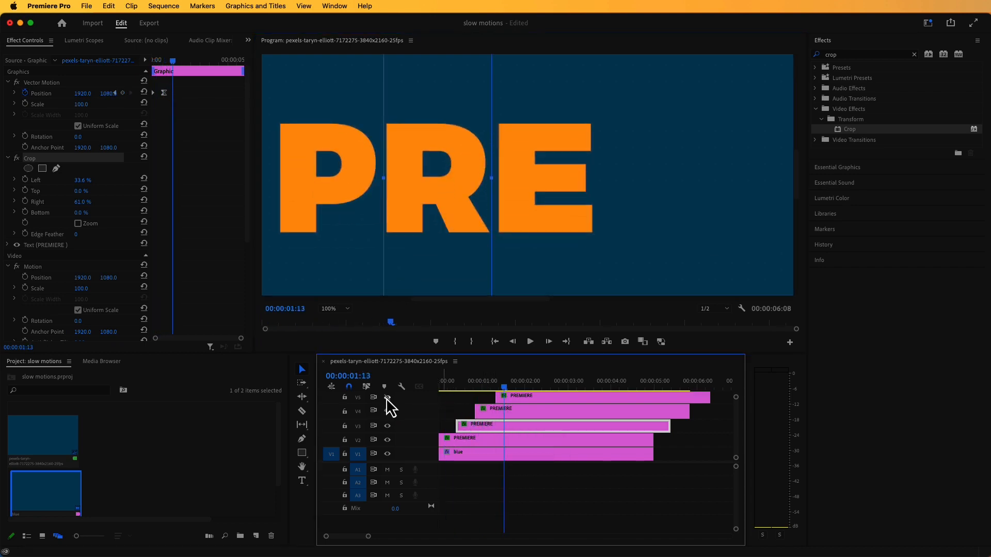
left_click(387, 397)
left_click(475, 415)
left_click(388, 412)
left_click(387, 411)
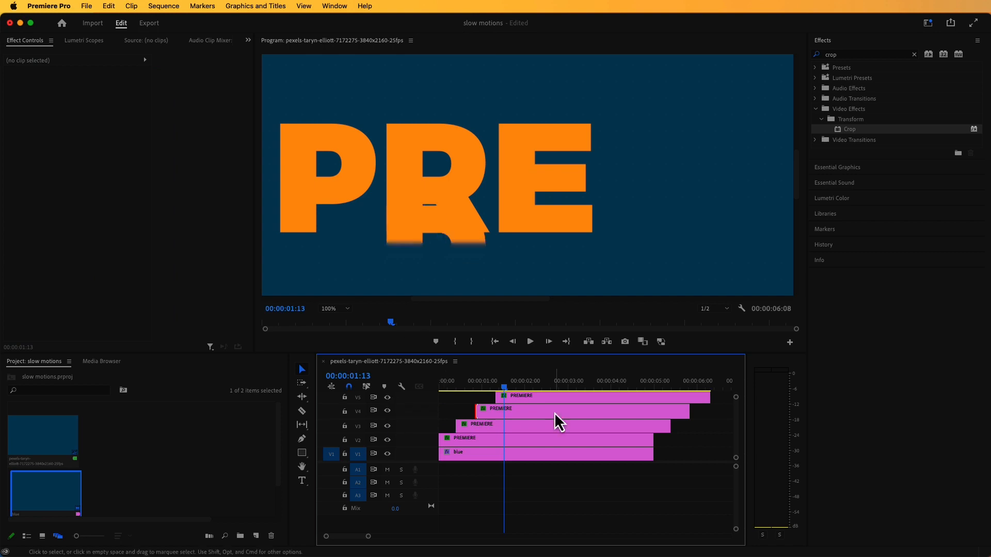
Step: Move the V5 copy's crop onto the first E and refine the V4 copy's crop to Left 39.2%
left_click(504, 395)
left_click(29, 158)
left_click(594, 178)
left_click_drag(383, 178, 494, 191)
left_click(491, 416)
left_click(30, 158)
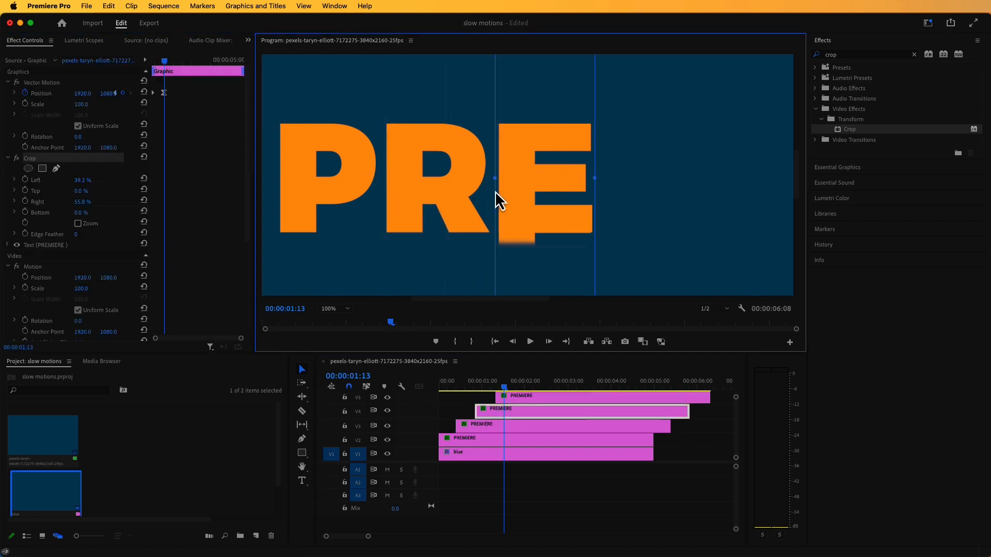
Step: Crop the V5 title copy to the letter M, with Left at 44.5% and Right at 48.9%
left_click(547, 399)
left_click(37, 160)
left_click_drag(596, 191, 745, 192)
left_click_drag(578, 175, 600, 187)
Step: Duplicate the M clip onto V6, starting at about 00:00:01:18, and crop the copy to the letter I
left_click_drag(503, 387, 531, 387)
left_click(347, 309)
left_click(335, 364)
left_click_drag(540, 299, 624, 302)
left_click_drag(600, 353, 600, 301)
left_click_drag(539, 371, 557, 360, "alt")
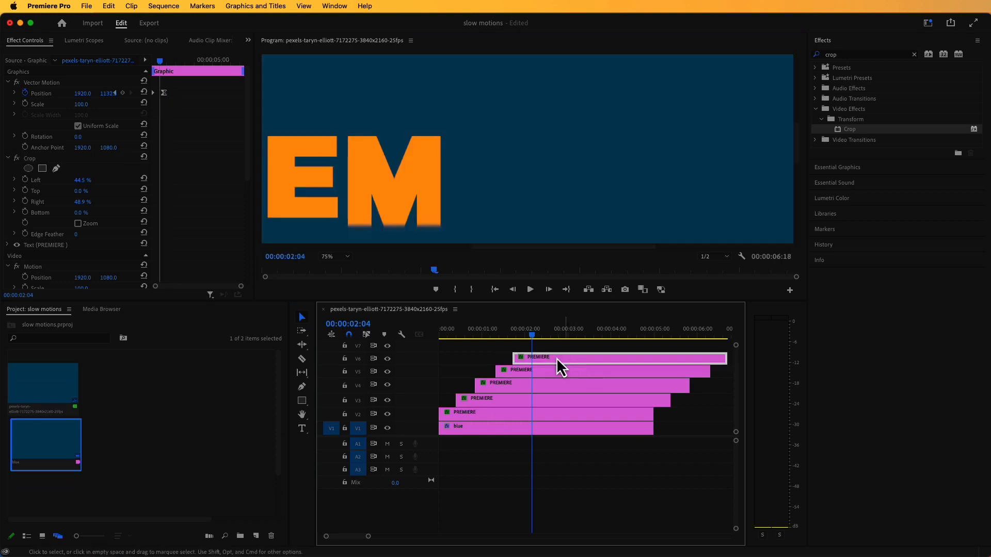
left_click_drag(639, 248, 635, 247)
left_click(29, 159)
left_click_drag(459, 137, 490, 142)
left_click_drag(361, 138, 466, 136)
Step: Duplicate the I clip onto V7 with a slightly later start and crop the copy to the second E
left_click_drag(576, 359, 597, 345, "alt")
left_click(32, 160)
left_click_drag(495, 126, 547, 129)
left_click_drag(460, 132, 496, 132)
left_click_drag(532, 335, 561, 337)
left_click_drag(548, 133, 578, 128)
left_click_drag(496, 126, 502, 126)
Step: Duplicate the V7 clip onto V8 with a slightly later start and crop the copy to the second R
left_click_drag(561, 336, 603, 339)
scroll(584, 367, "up", 3)
mouse_move(582, 382)
left_mouse_down("alt")
mouse_move(577, 372)
mouse_move(591, 371)
left_mouse_up("alt")
left_click_drag(578, 336, 571, 347)
left_click(30, 158)
left_click_drag(577, 126, 665, 131)
left_click_drag(503, 126, 582, 124)
Step: Duplicate the V8 clip onto V9, starting at about 00:00:02:21, and crop the copy to the final E
left_click_drag(605, 374, 620, 360, "alt")
left_click_drag(570, 338, 577, 342)
left_click(29, 159)
left_click_drag(666, 123, 746, 124)
left_click_drag(581, 123, 665, 127)
Step: Fit the whole frame in the preview and play the letter-by-letter PREMIERE reveal twice from the start
left_click_drag(577, 339, 394, 380)
left_click(338, 256)
left_click(343, 267)
left_click(448, 338)
key("Left")
key("Left")
key("Left")
key("Left")
key("Left")
left_click(484, 359)
key("space")
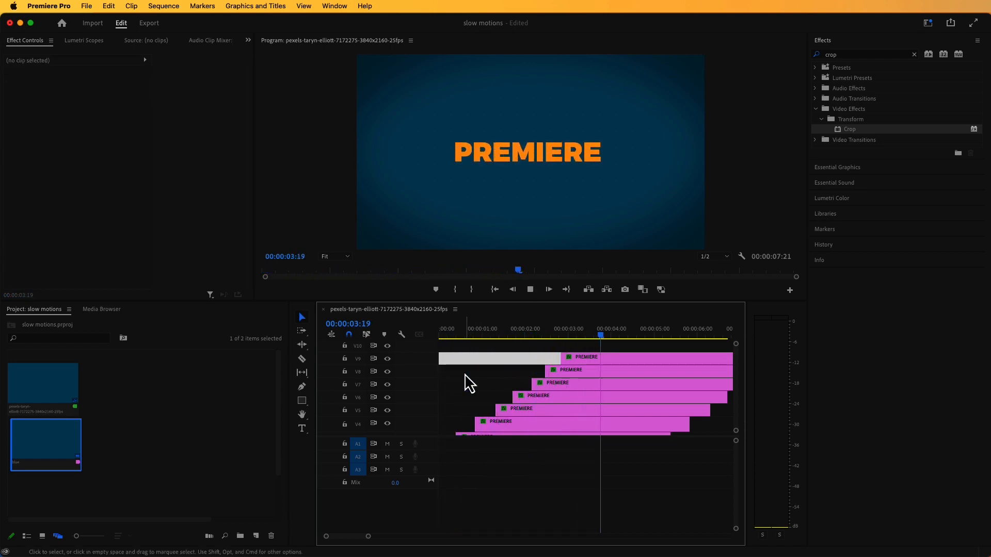
left_click_drag(609, 336, 435, 370)
key("space")
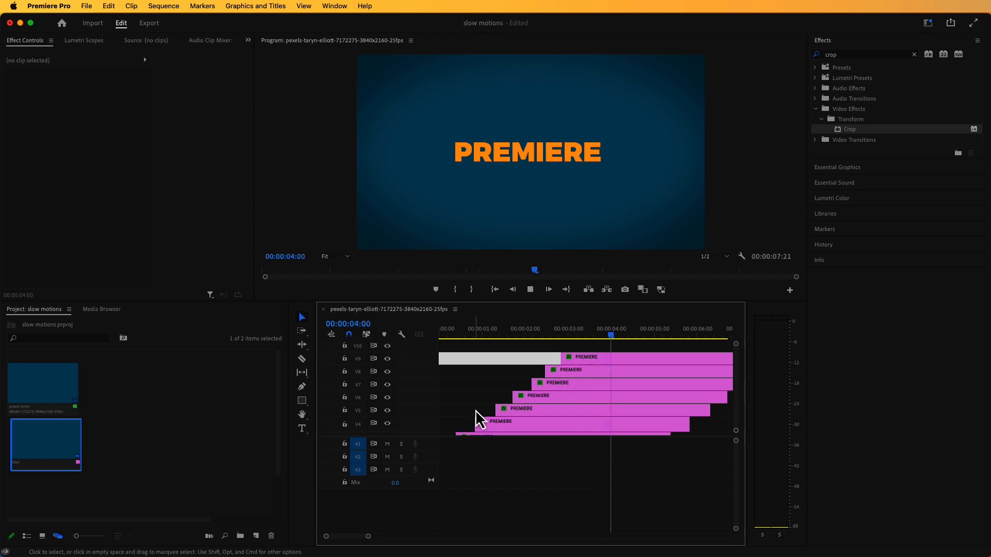
Step: Add a new text layer reading ADVANCE LEARNING over the title at 00:00:04:01, on track V10
scroll(477, 408, "up", 1)
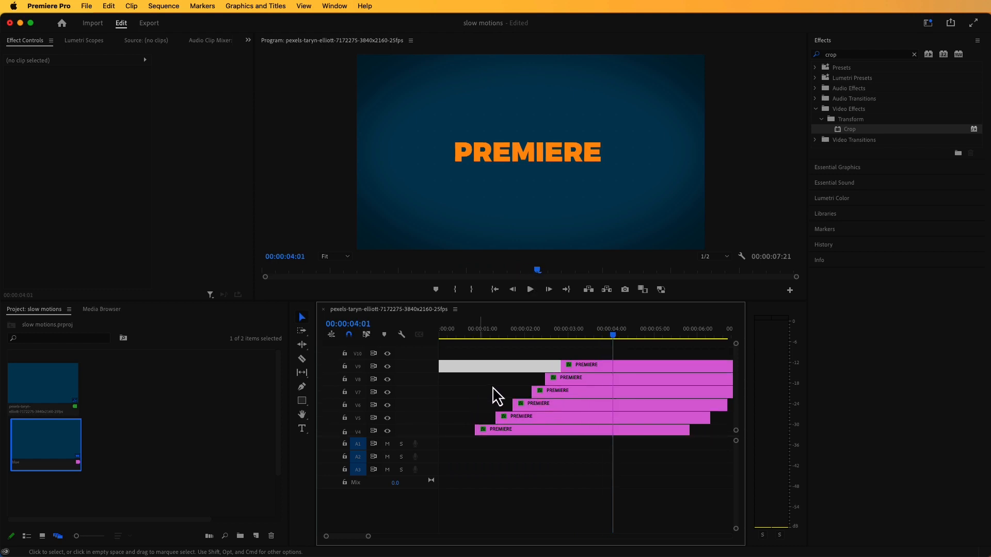
left_click(492, 386)
left_click(566, 353)
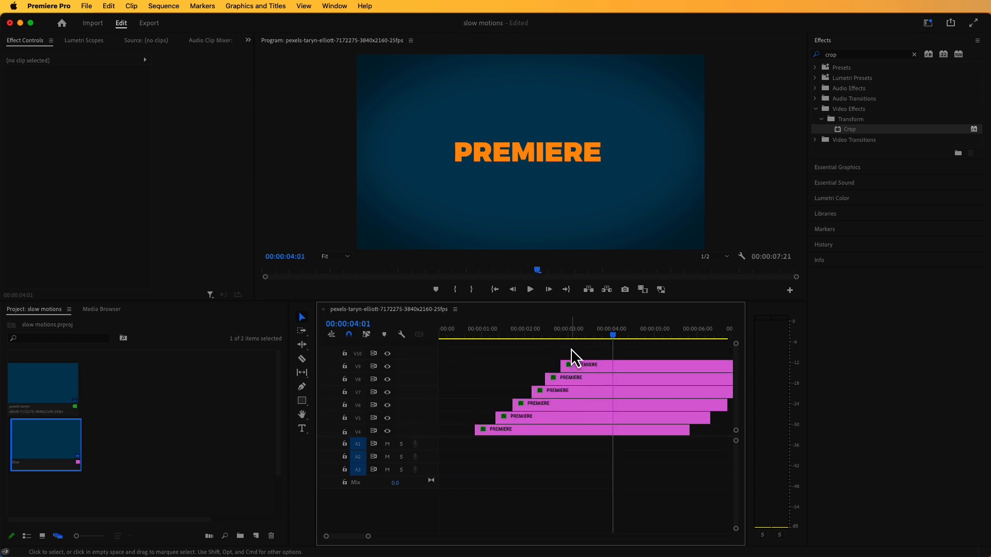
left_click(301, 430)
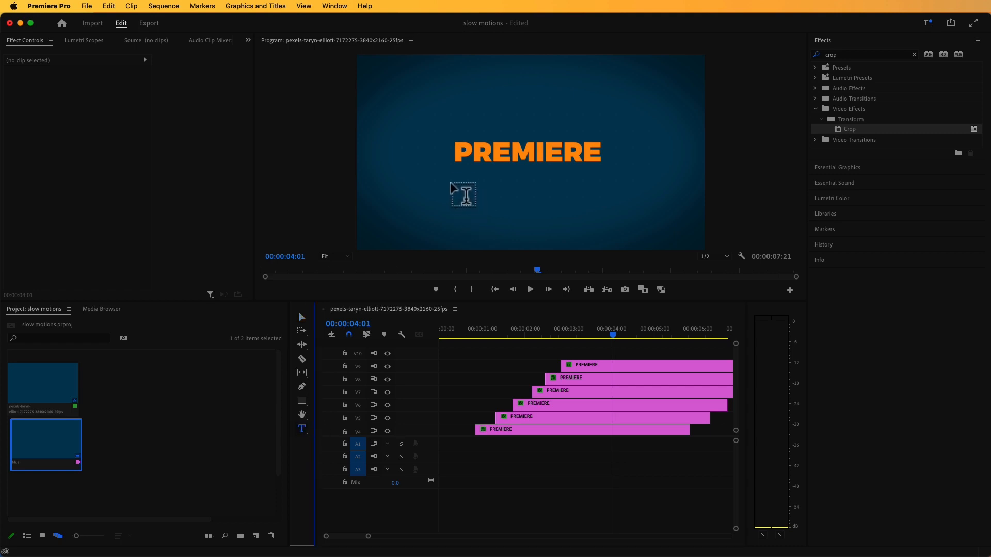
left_click(467, 158)
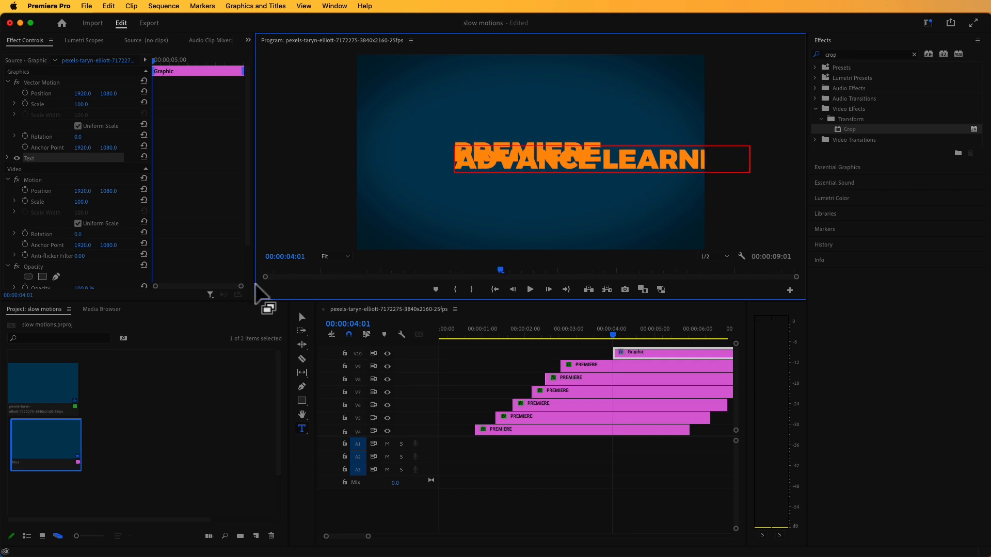
left_click(302, 317)
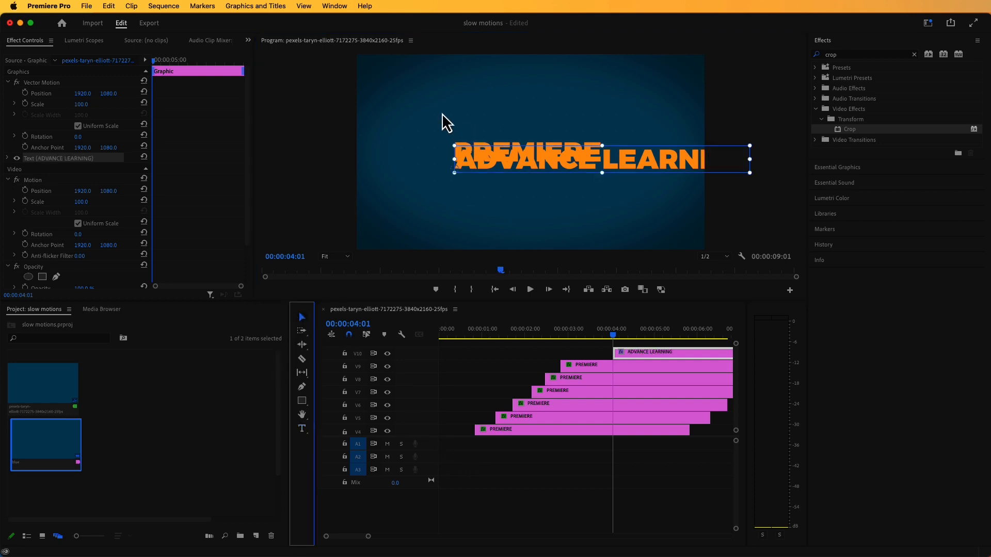
Step: Set the ADVANCE LEARNING font size to 151 and place the line directly beneath PREMIERE, matching its width
left_click(8, 159)
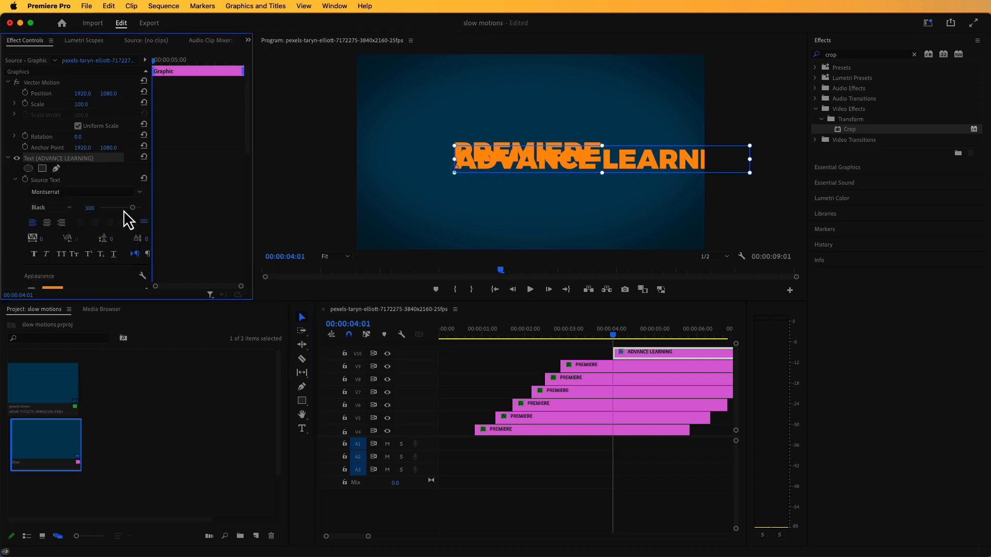
left_click_drag(135, 212, 94, 212)
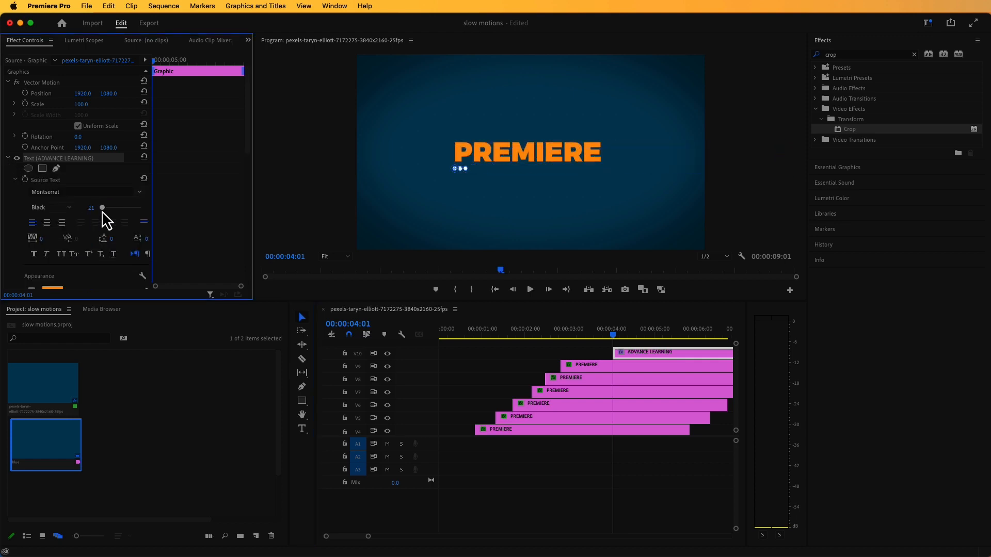
left_click_drag(112, 208, 114, 217)
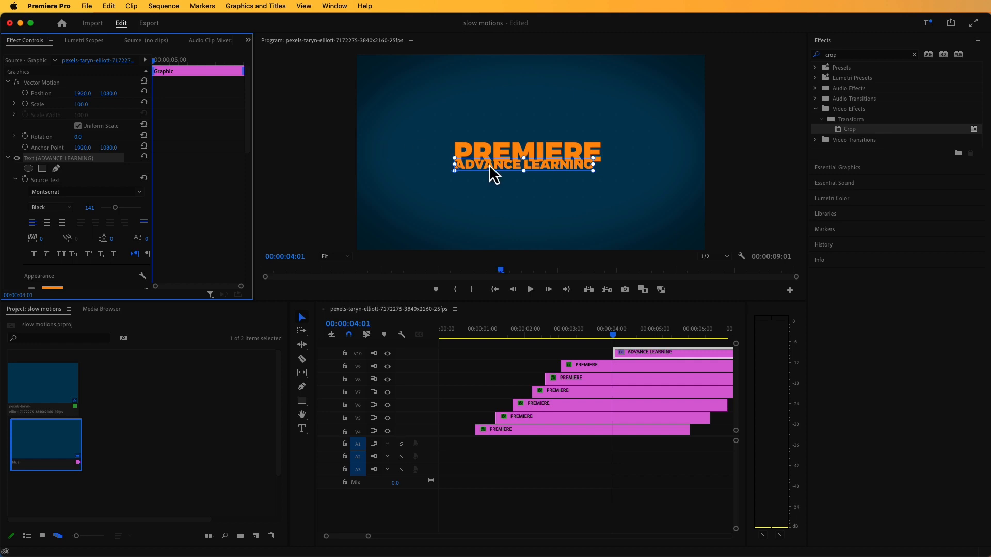
left_click_drag(552, 174, 554, 180)
left_click_drag(117, 217, 116, 218)
left_click(521, 222)
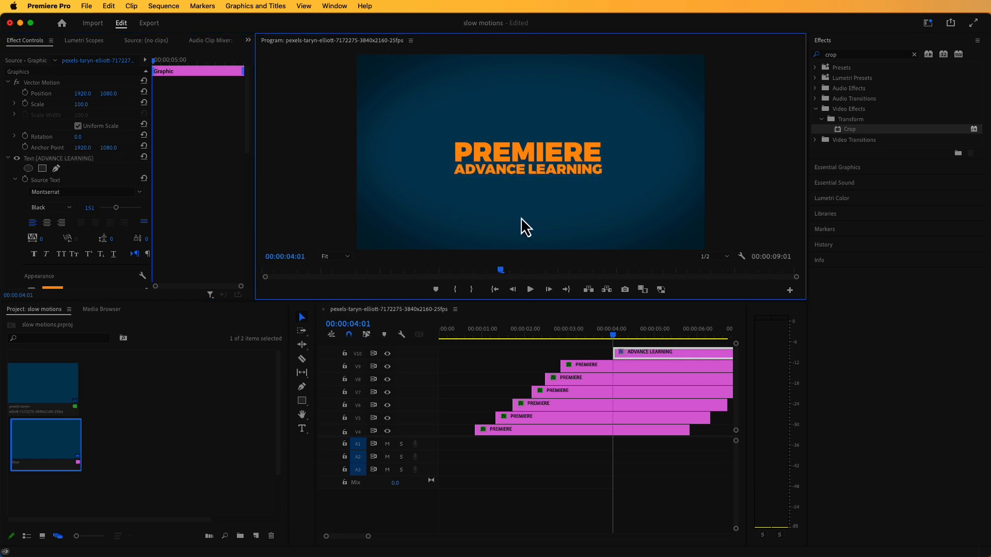
left_click(554, 181)
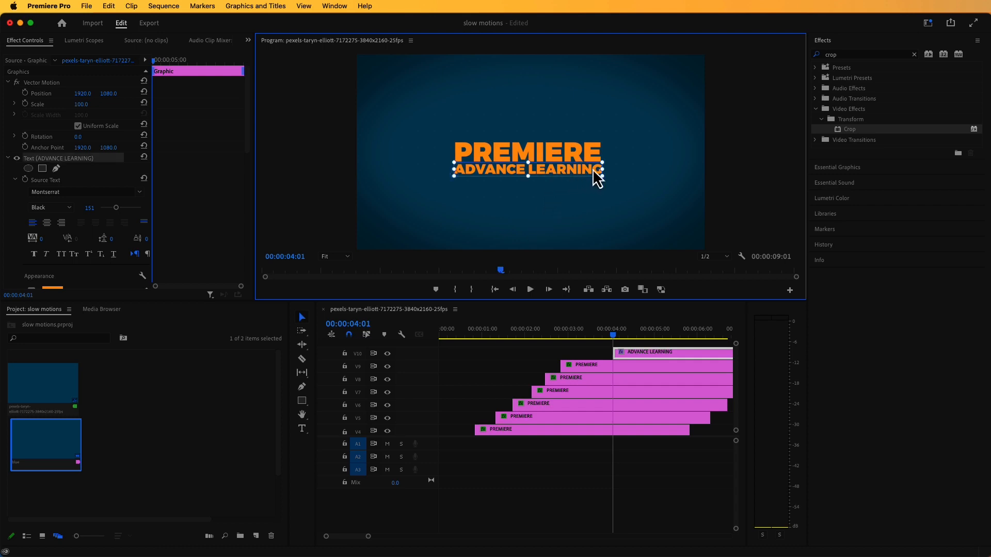
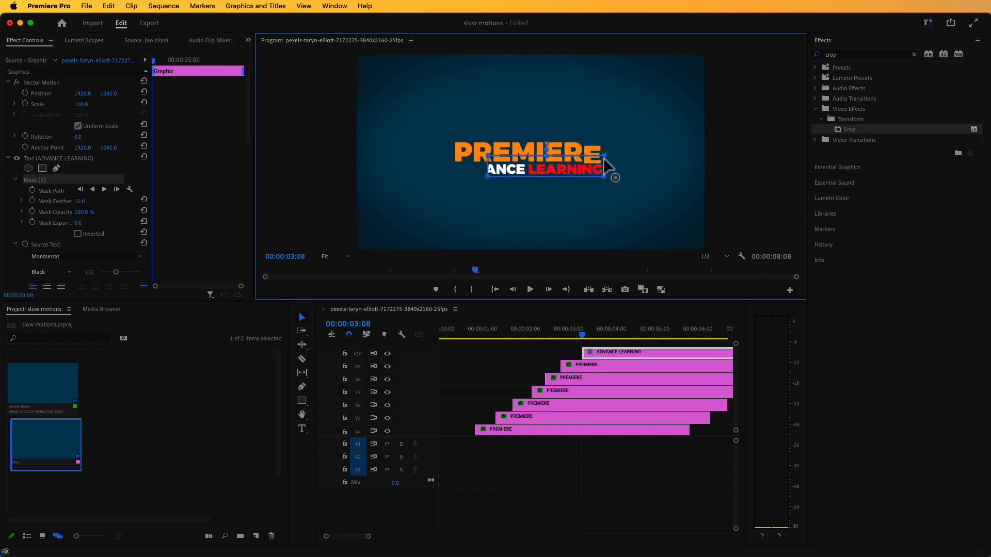
Step: Extend the ADVANCE LEARNING mask around the whole line and set the clip's Vector Motion horizontal position to -66
left_click_drag(506, 196, 506, 196)
left_click_drag(484, 158, 448, 159)
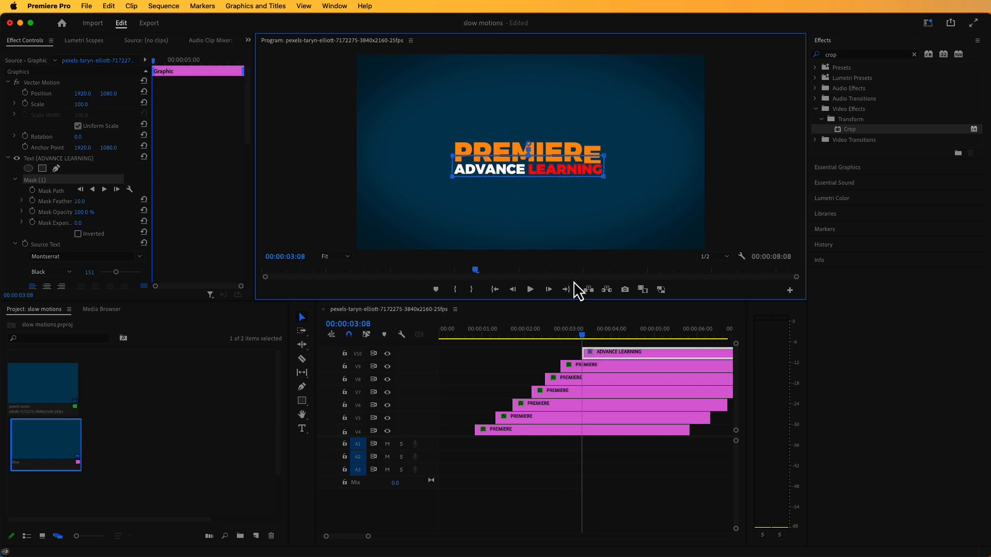
left_click_drag(581, 336, 581, 343)
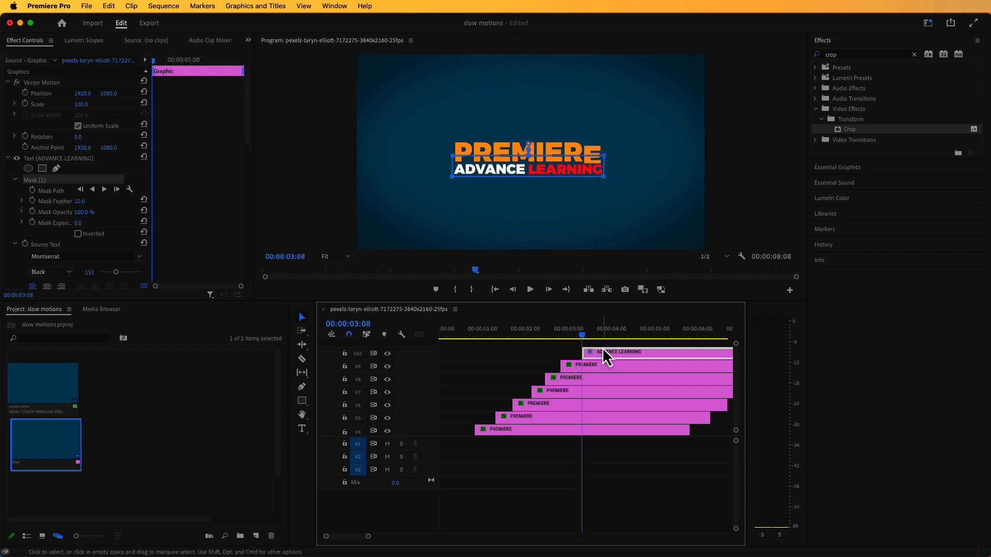
left_click_drag(81, 94, 101, 99)
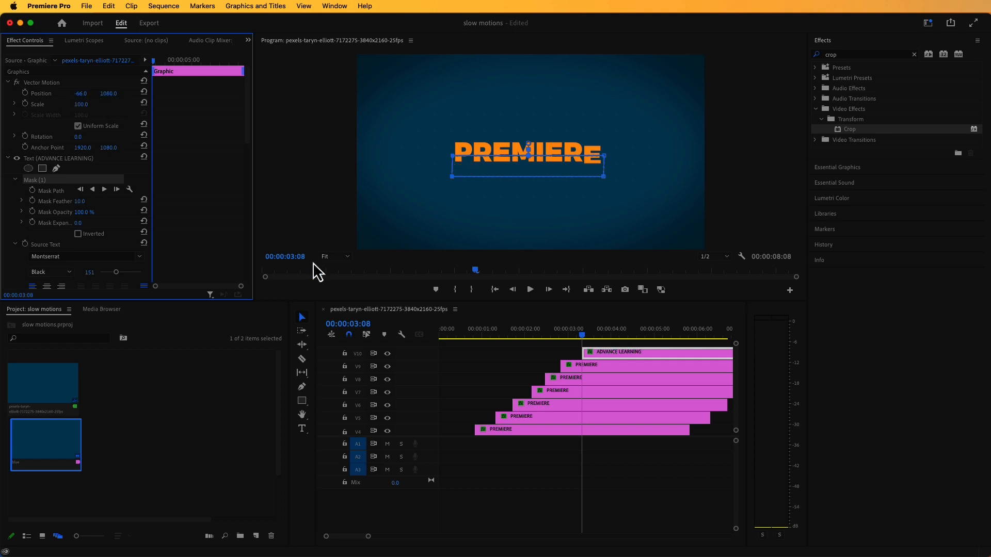
Step: Widen the timeline area and enlarge the program preview, keeping the ADVANCE LEARNING clip on V10 in view
left_click_drag(315, 395, 106, 394)
left_click(627, 298)
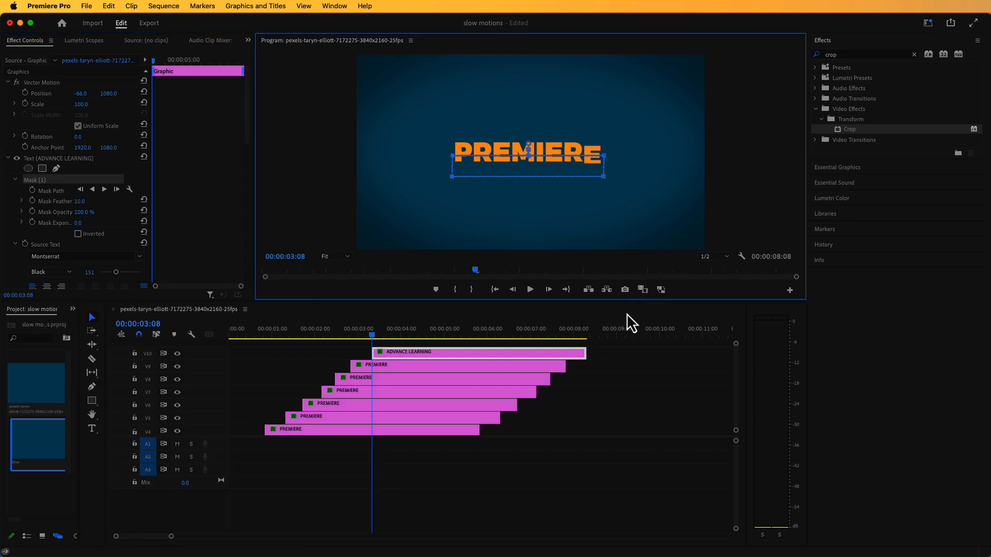
left_click_drag(620, 304, 624, 334)
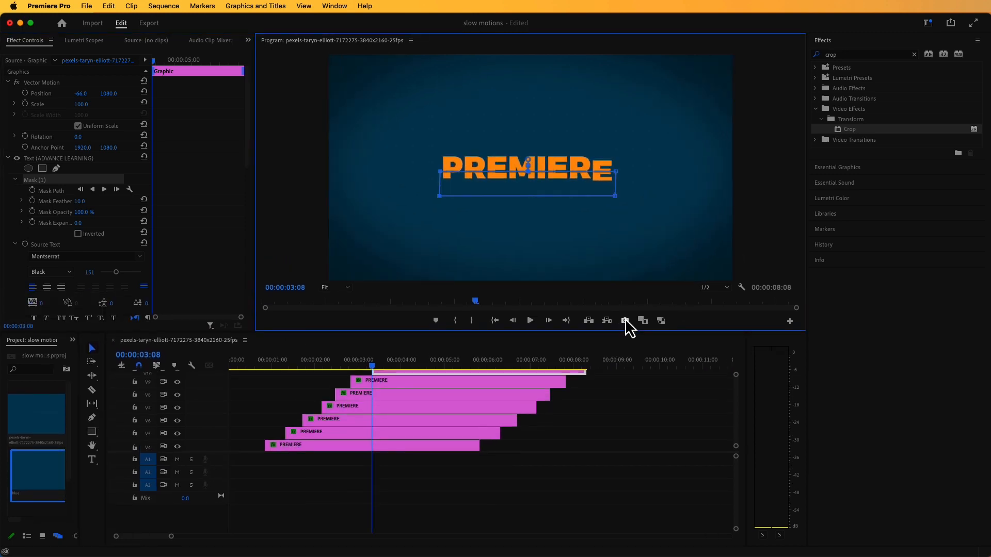
scroll(504, 398, "up", 1)
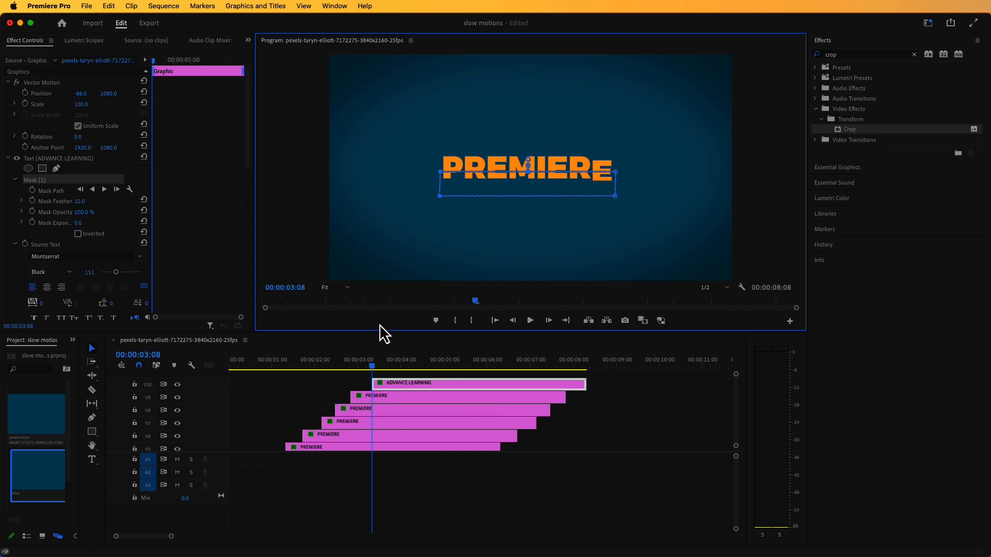
Step: Keyframe the ADVANCE LEARNING Vector Motion Position from -66 at 00:00:03:08 to its default 1920 at 00:00:04:24
left_click(36, 92)
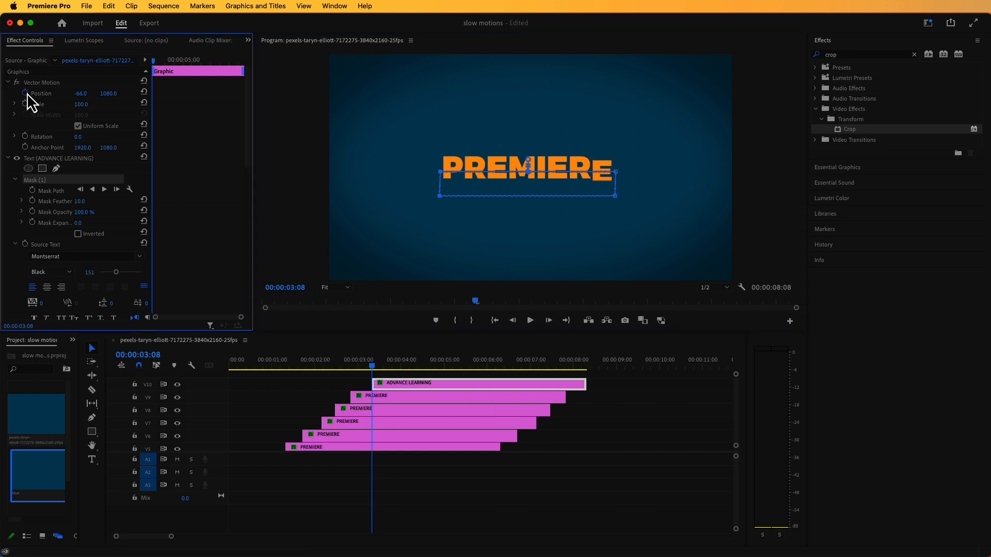
left_click_drag(153, 66, 182, 80)
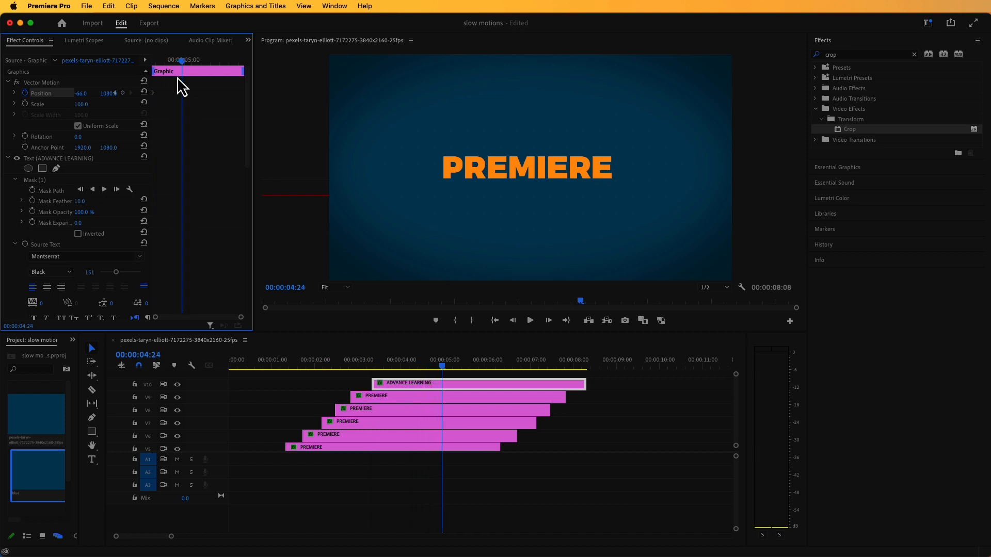
left_click(145, 91)
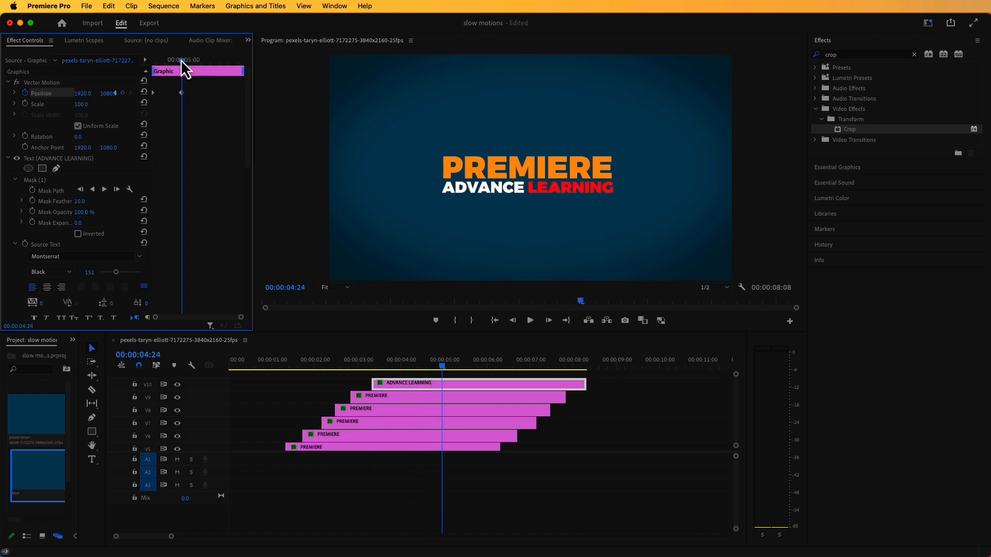
Step: Play the title from the early letter reveals through the ADVANCE LEARNING slide-in
left_click_drag(183, 61, 152, 67)
left_click_drag(371, 370, 258, 401)
key("space")
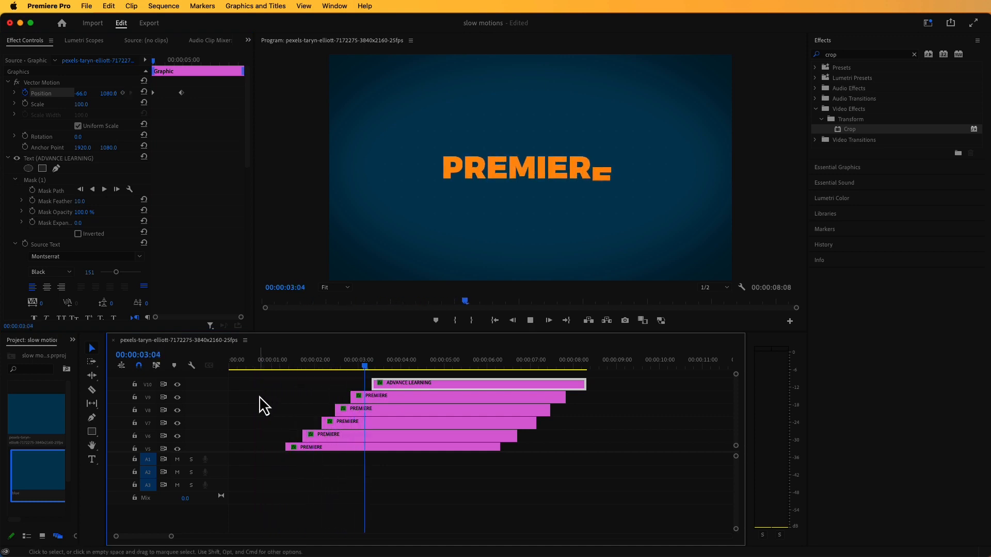
key("space")
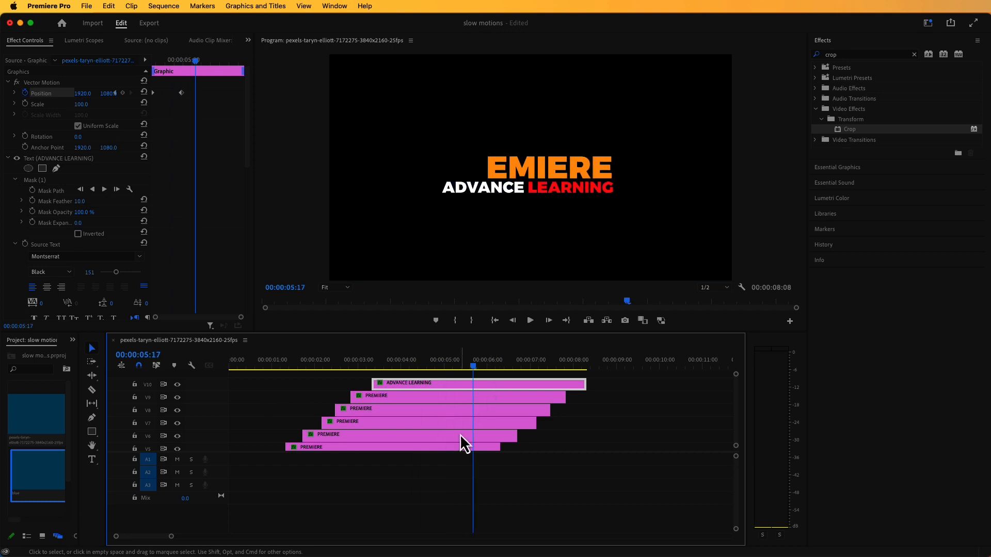
Step: Extend the blue background on V1 and the shorter PREMIERE clips above it to end near 00:00:08
scroll(480, 404, "down", 5)
left_click_drag(442, 444, 581, 444)
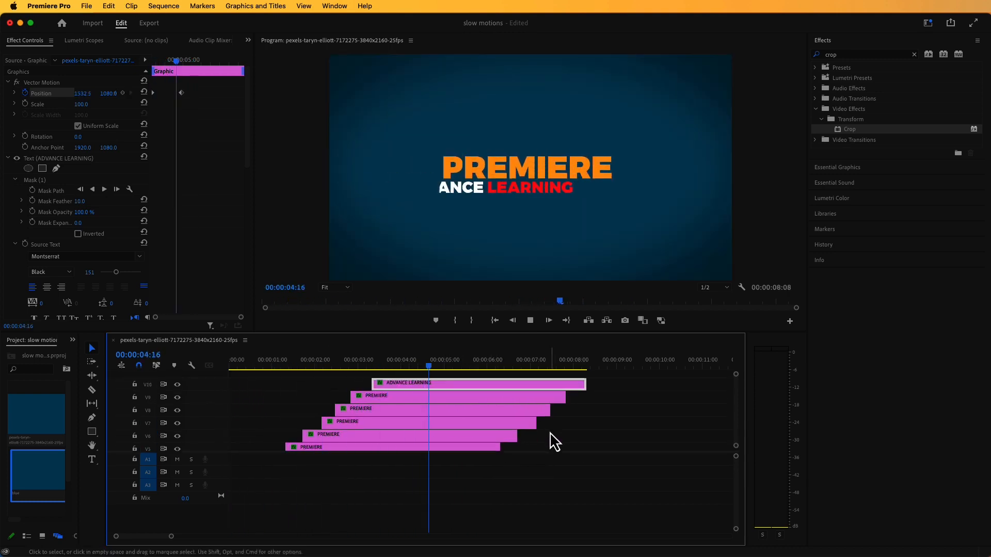
key("space")
scroll(544, 432, "down", 3)
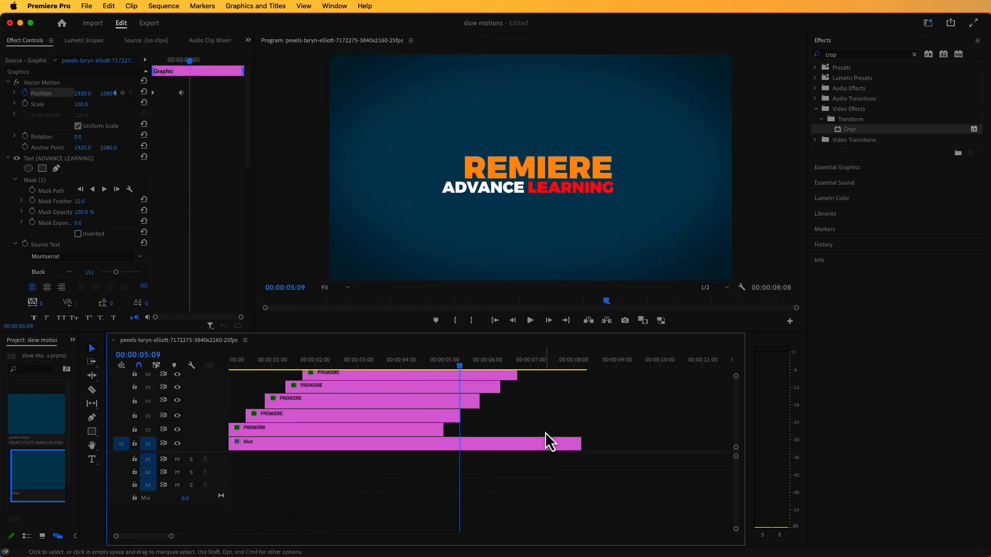
left_click_drag(443, 429, 543, 429)
left_click_drag(459, 415, 543, 415)
left_click_drag(479, 401, 581, 428)
scroll(635, 438, "up", 3)
left_click_drag(518, 414, 576, 414)
left_click_drag(536, 401, 576, 378)
Step: Play the extended title animation from the beginning until both lines are fully shown
left_click_drag(450, 364, 230, 402)
key("space")
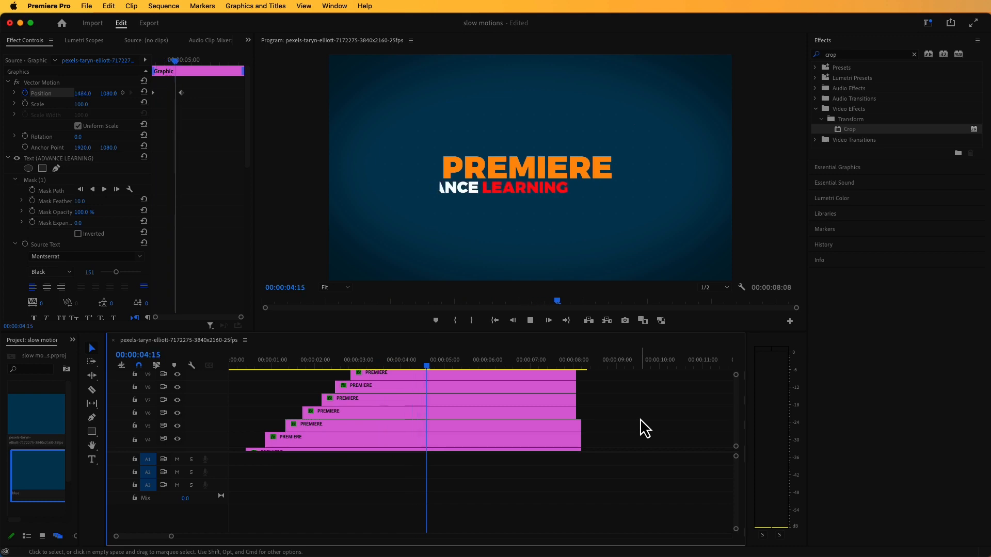
key("space")
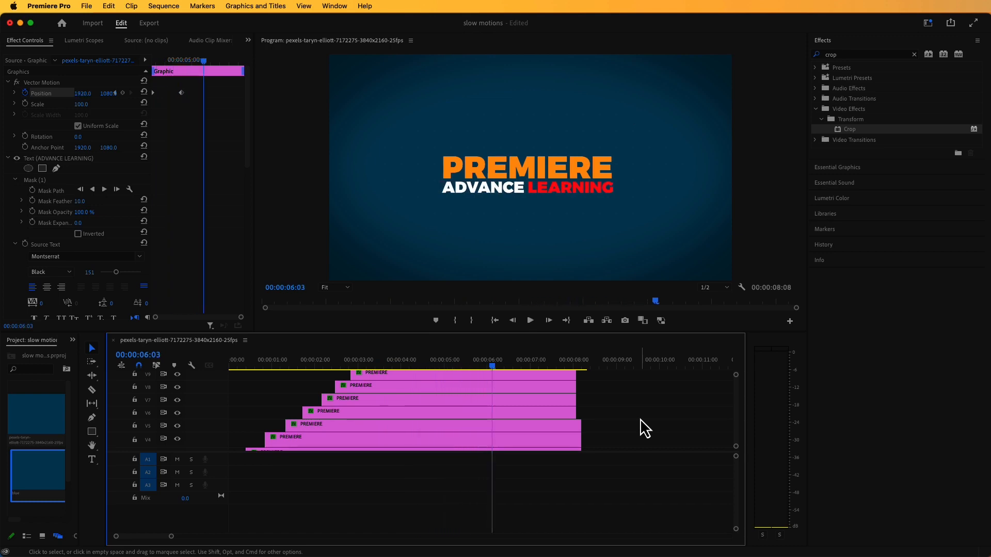
Step: Apply temporal Ease In interpolation to the ending Position keyframe of the ADVANCE LEARNING clip
right_click(181, 94)
mouse_move(219, 190)
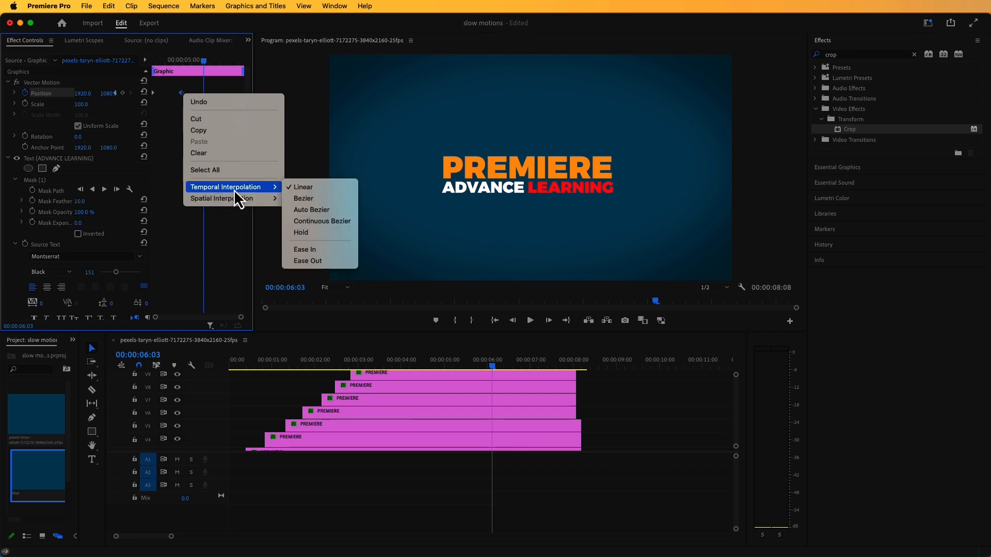
left_click(325, 250)
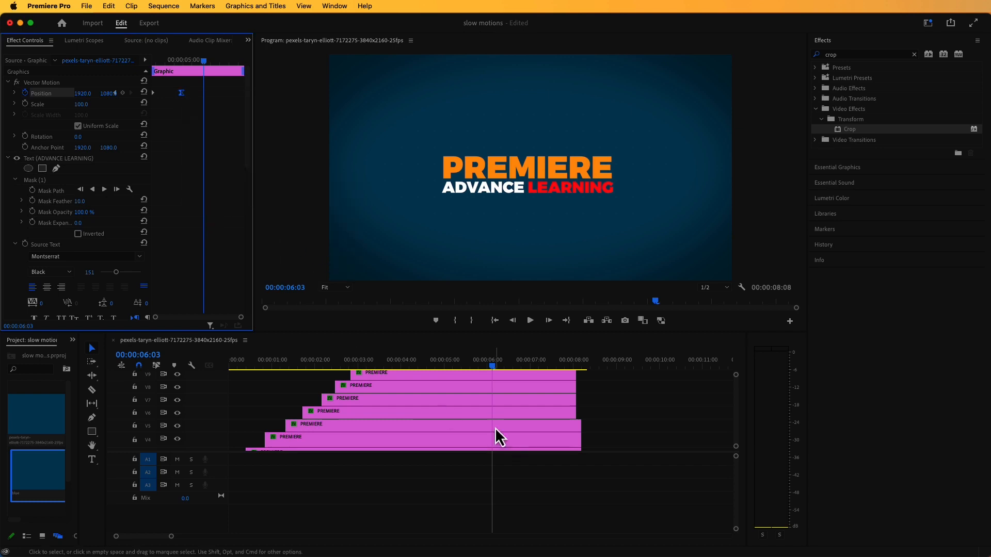
Step: Nest all PREMIERE clips on V2 to V9 together with the ADVANCE LEARNING clip as Nested Sequence 03
scroll(493, 438, "up", 2)
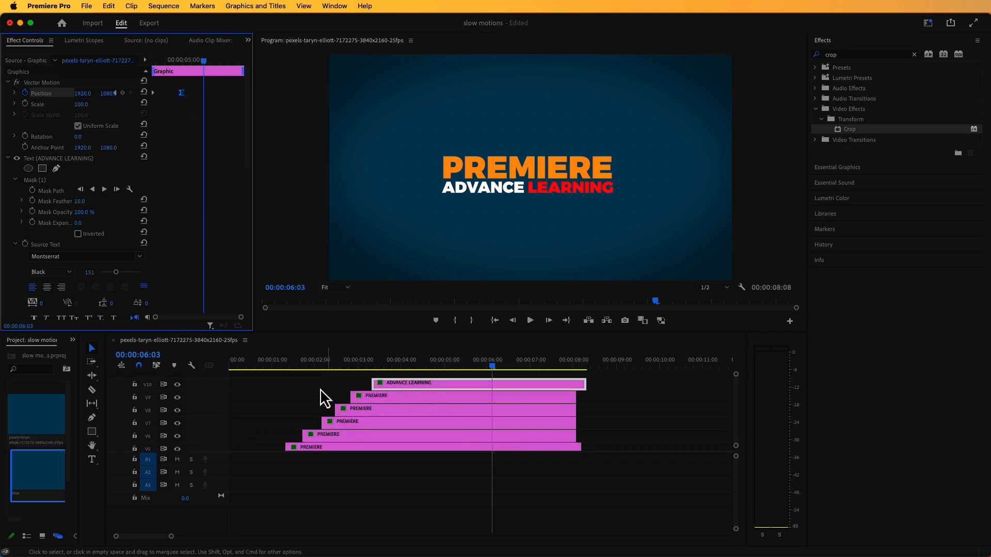
scroll(338, 402, "down", 5)
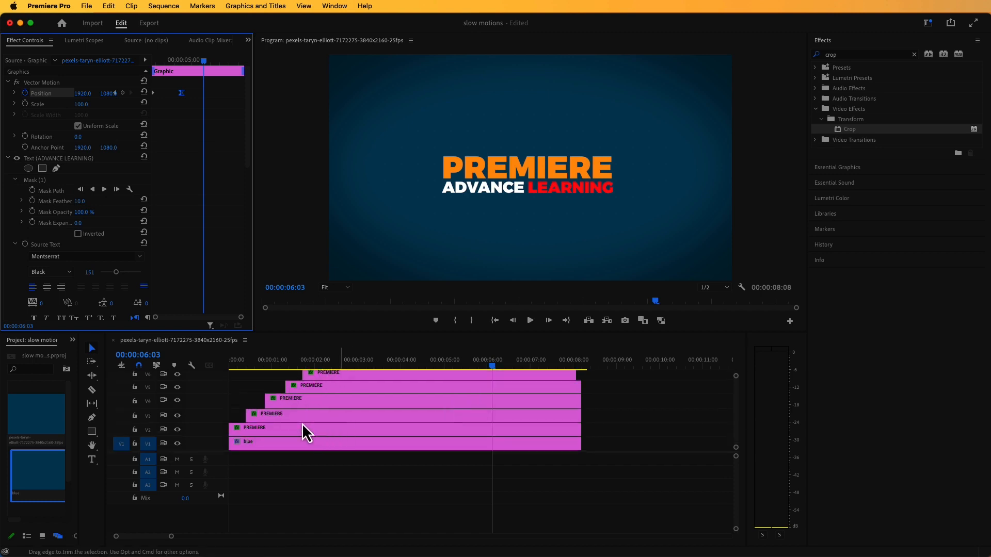
left_click(302, 429, "shift")
left_click(310, 416, "shift")
left_click(319, 405, "shift")
left_click(330, 388, "shift")
left_click(356, 376, "shift")
scroll(397, 426, "up", 5)
left_click(379, 413, "shift")
left_click(383, 402, "shift")
left_click(386, 390, "shift")
right_click(386, 399)
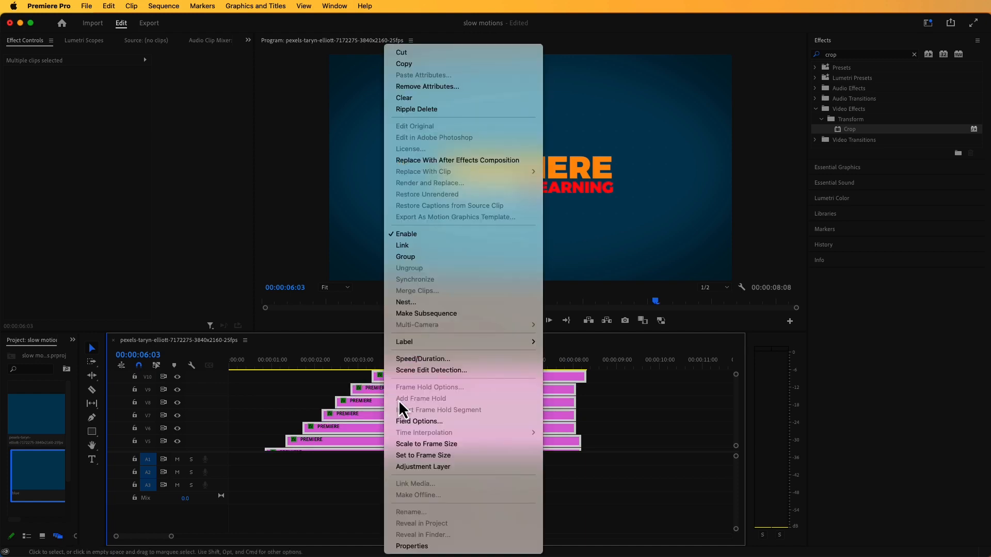
left_click(334, 382)
scroll(450, 388, "up", 2)
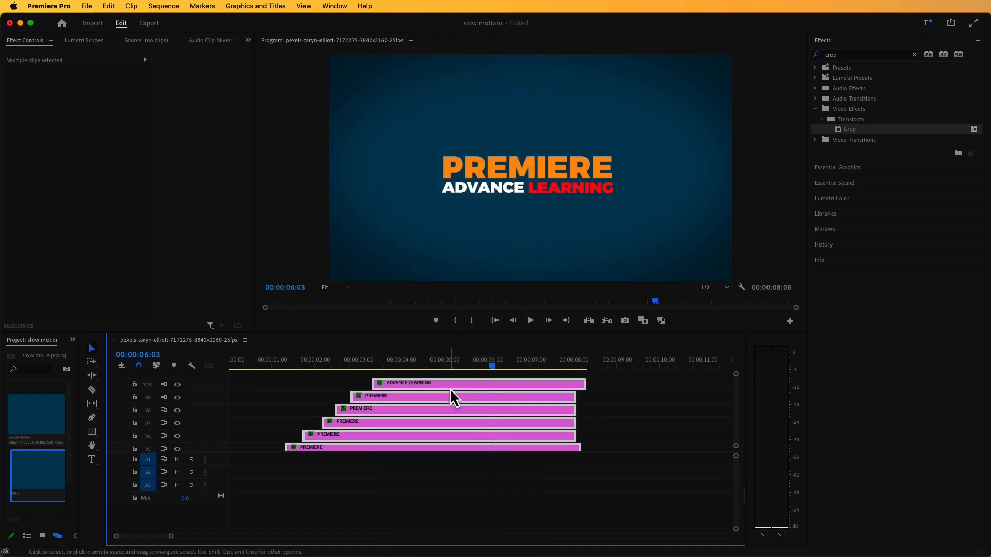
right_click(426, 386)
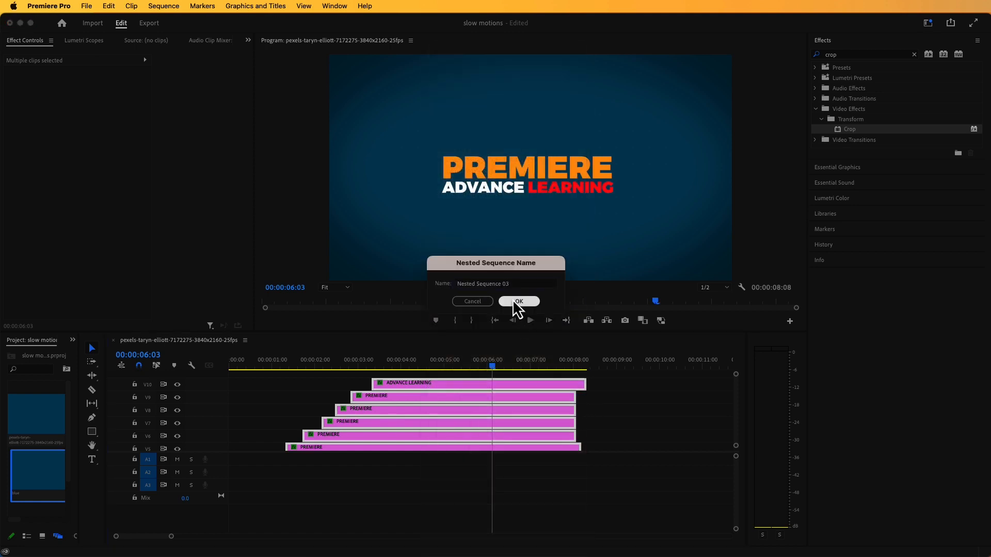
left_click(516, 308)
Step: Play the nested title over the blue background from 00:00:00:00
scroll(471, 429, "down", 3)
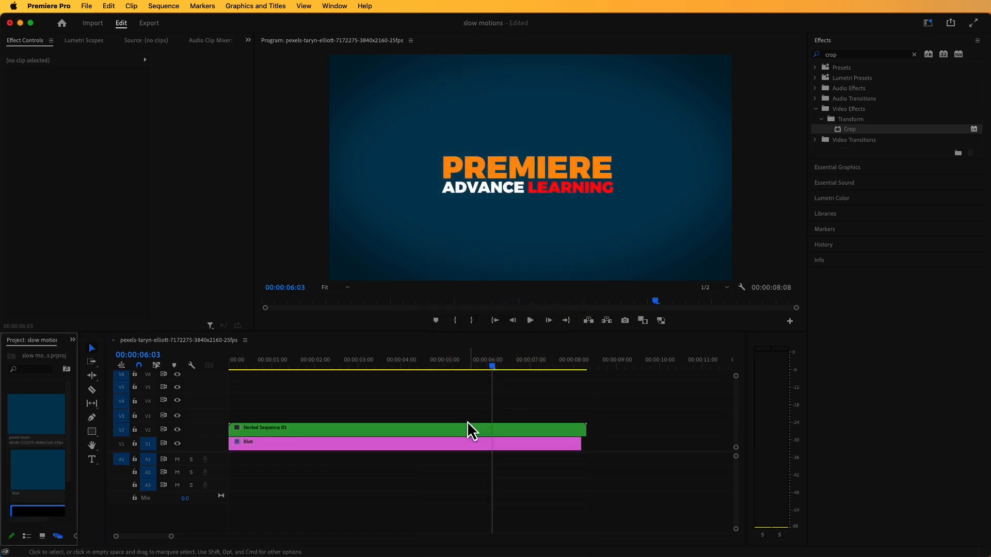
left_click(409, 400)
key("Home")
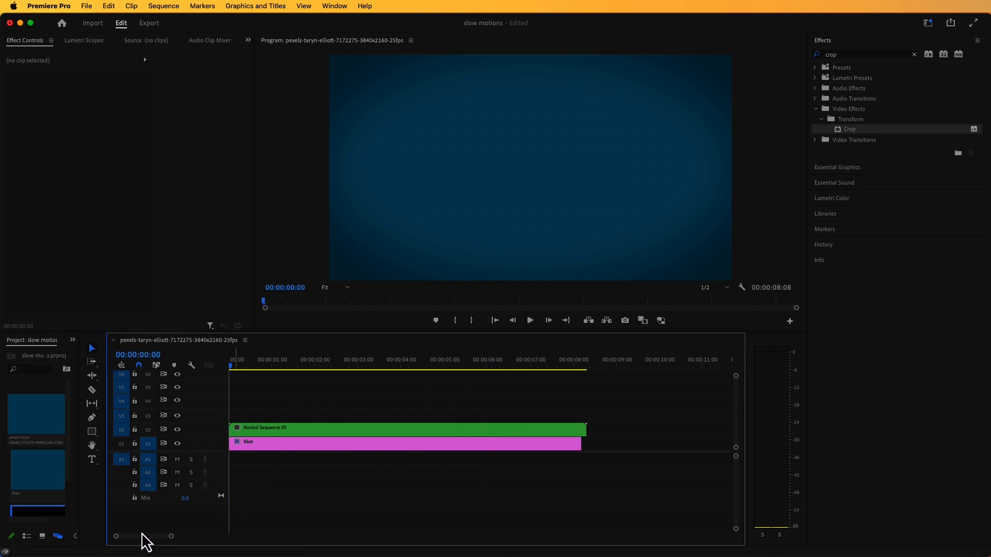
key("space")
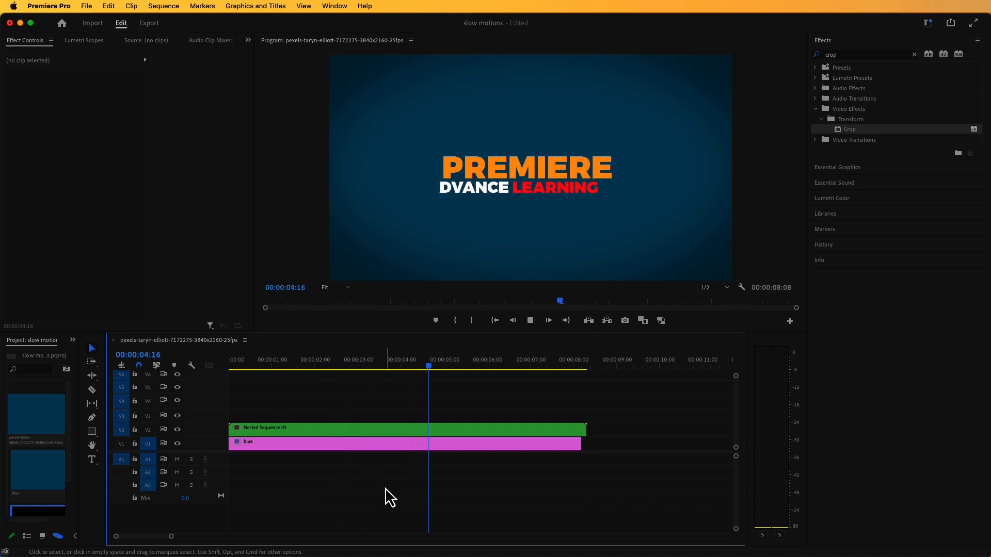
Step: Keyframe the nested sequence's Scale from 131 at 00:00:04:22 back to 100 at about 00:00:06:07, and preview the zoom-out
left_click_drag(442, 367, 438, 417)
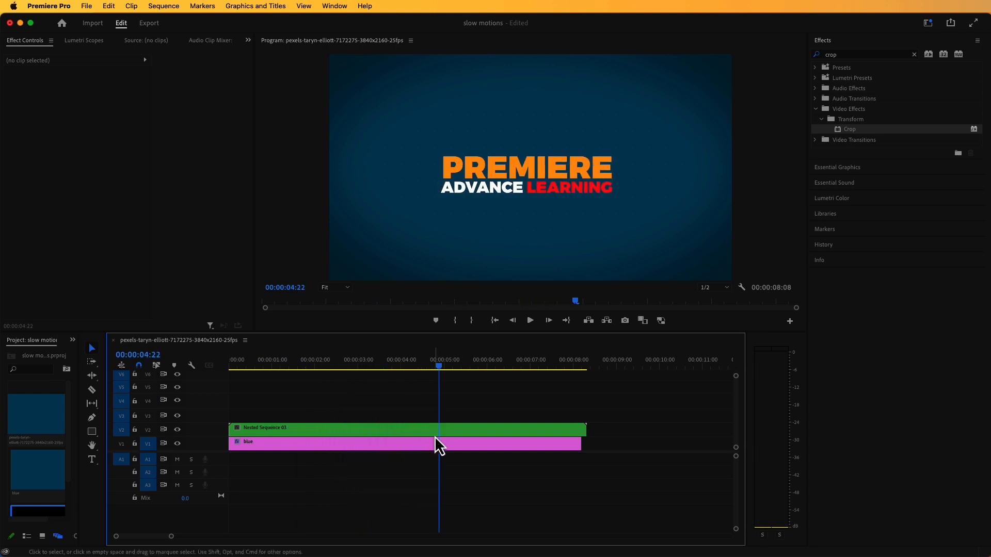
left_click(457, 426)
left_click_drag(89, 106, 105, 106)
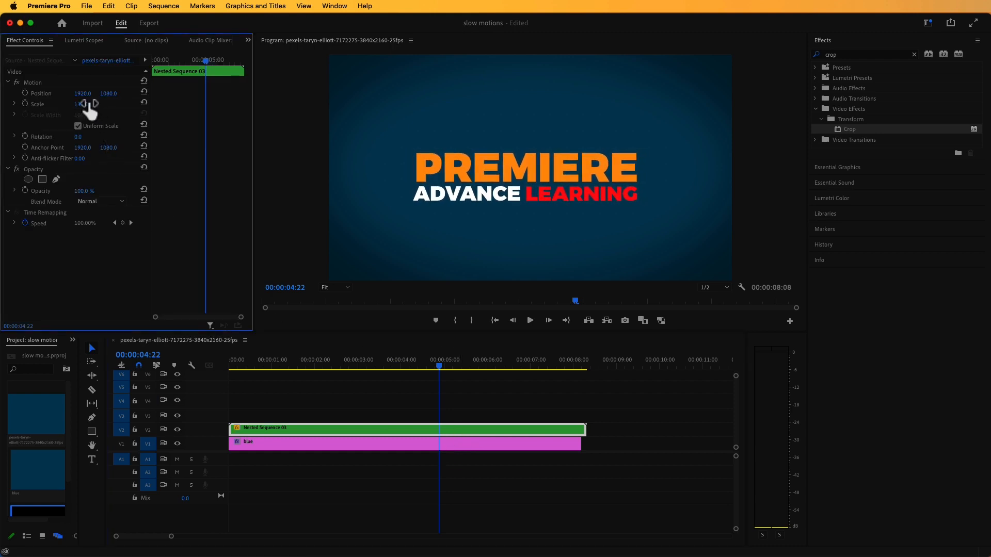
left_click(25, 103)
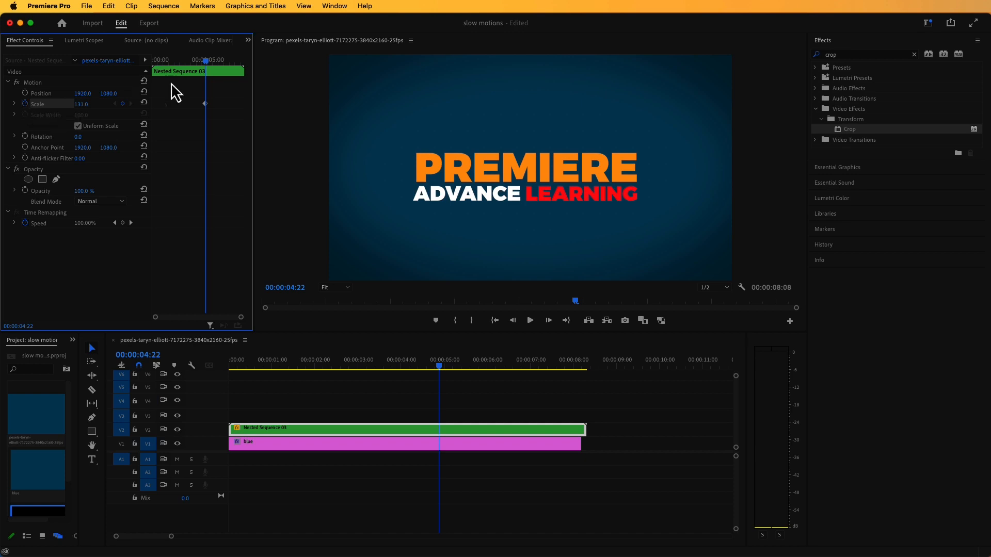
mouse_move(204, 63)
left_mouse_down()
mouse_move(222, 67)
mouse_move(194, 78)
left_mouse_up()
left_click(144, 103)
key("space")
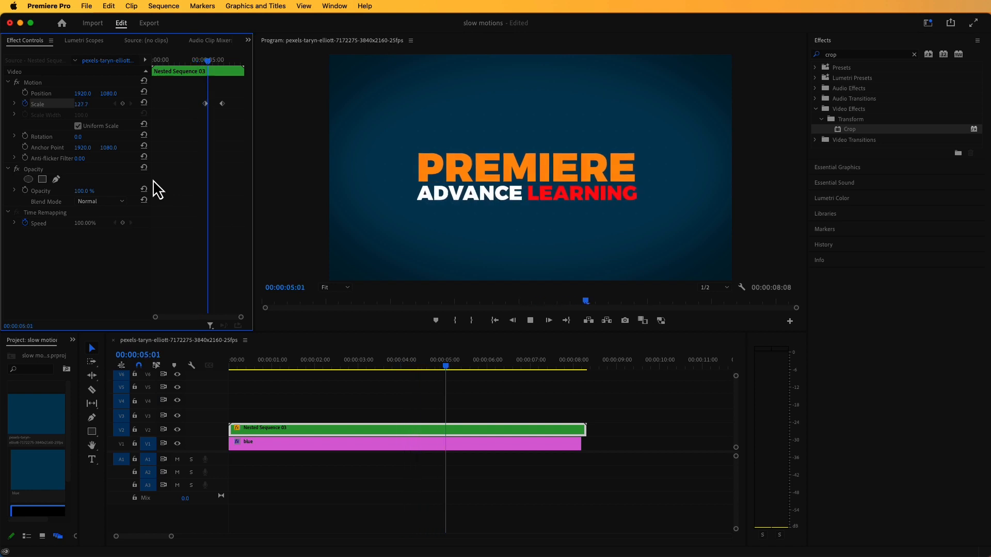
key("space")
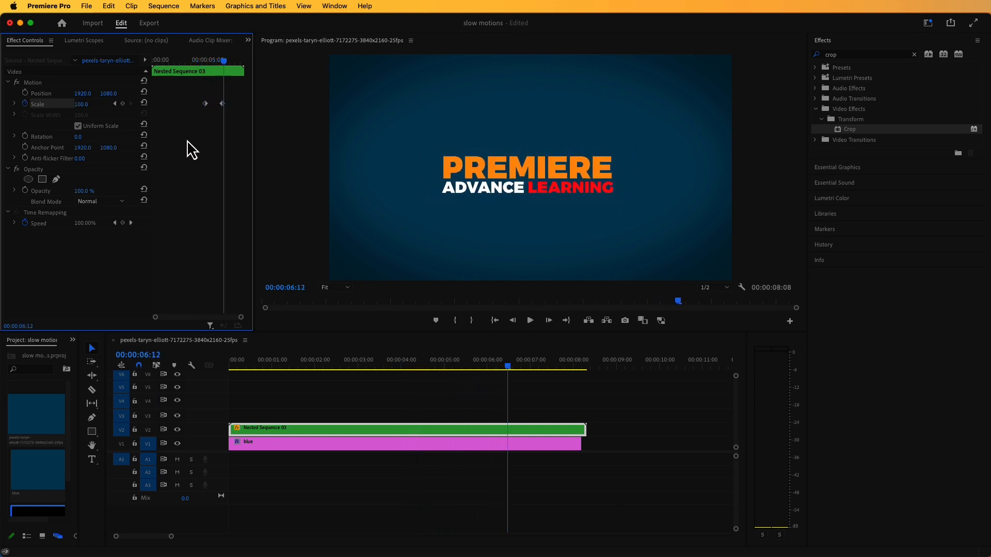
Step: Move the ending Scale keyframe closer to the first, apply Ease In to it, and preview the zoom-out
right_click(213, 104)
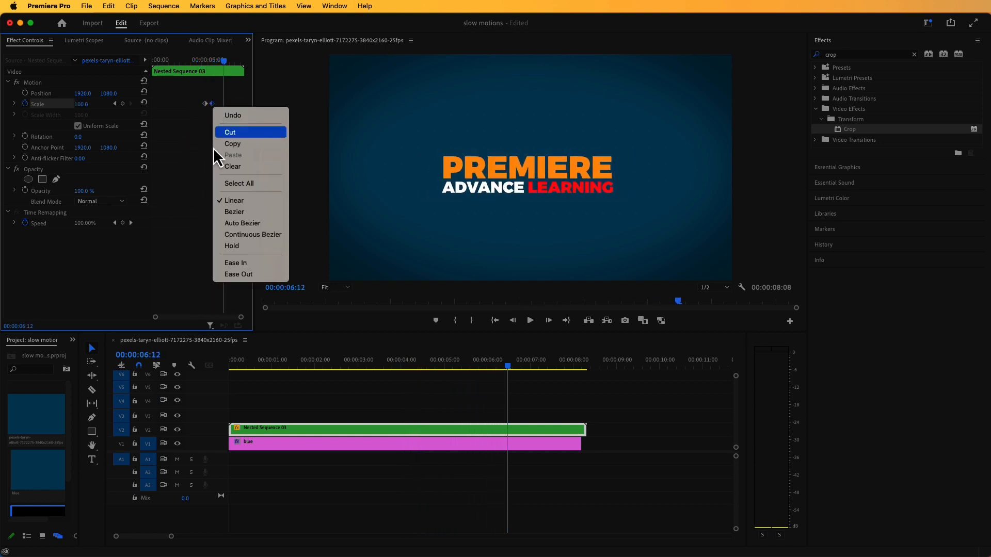
left_click(225, 260)
left_click_drag(227, 72, 199, 88)
key("space")
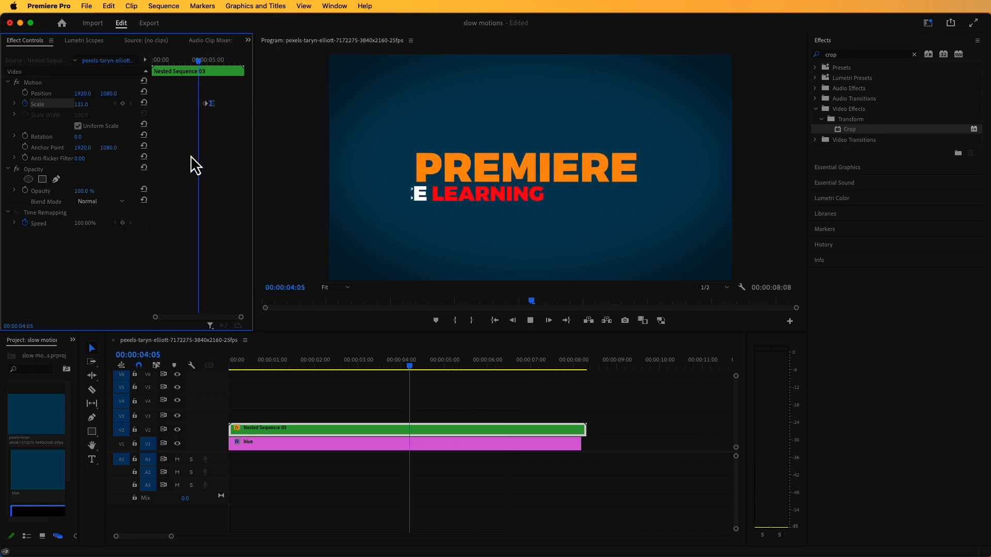
key("space")
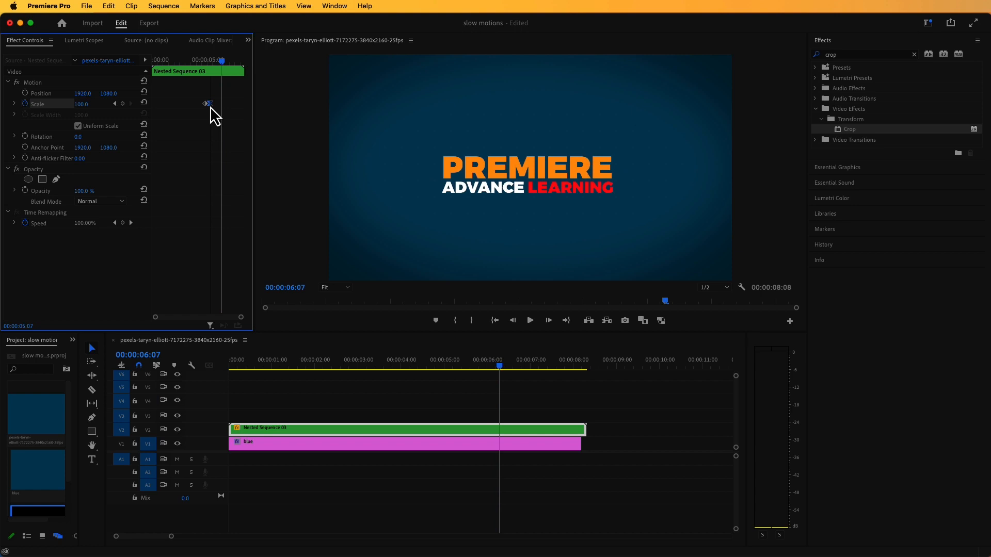
Step: Tighten the gap between the two Scale keyframes further and replay the quicker zoom-out
left_click_drag(222, 63, 199, 85)
key("space")
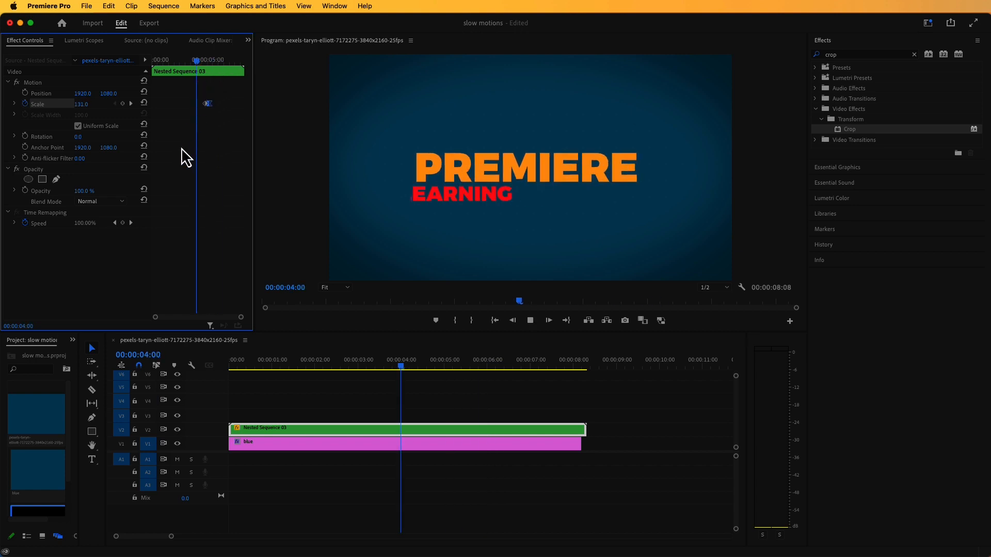
key("space")
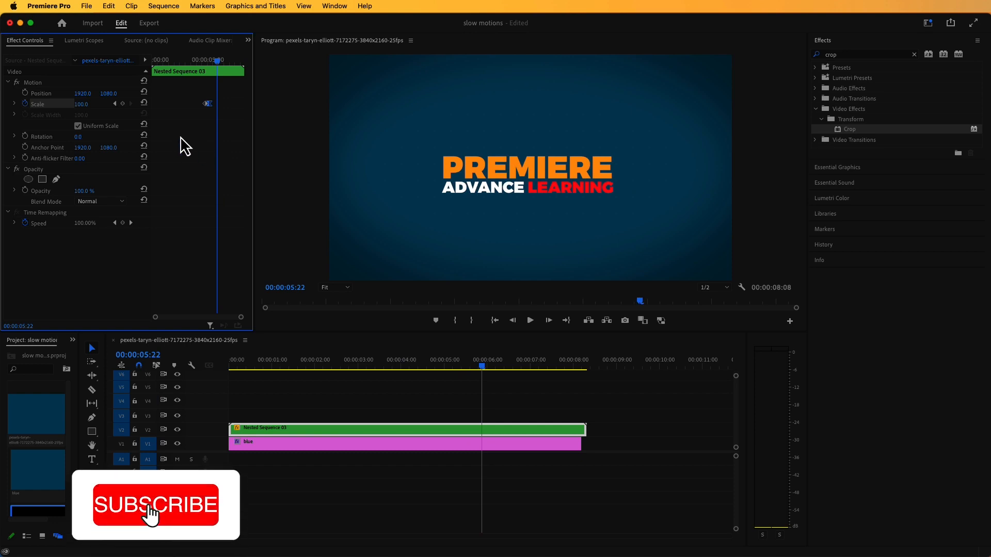
left_click_drag(239, 321, 215, 320)
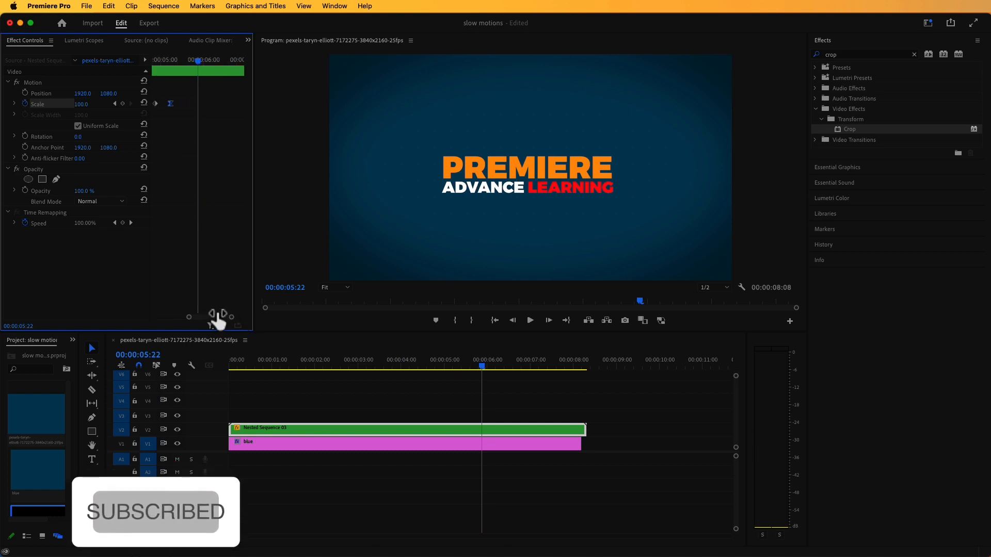
left_click_drag(200, 61, 165, 86)
key("space")
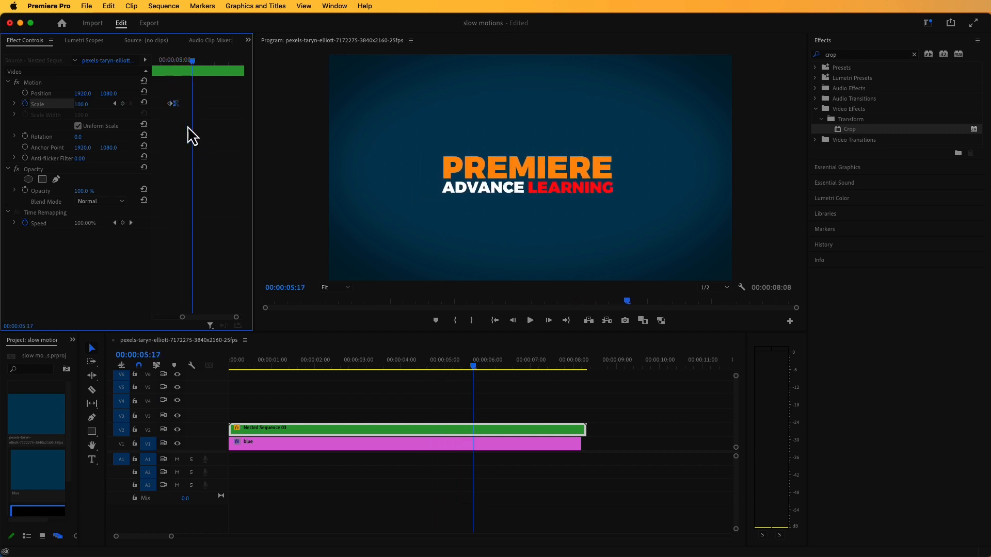
left_click_drag(232, 316, 229, 317)
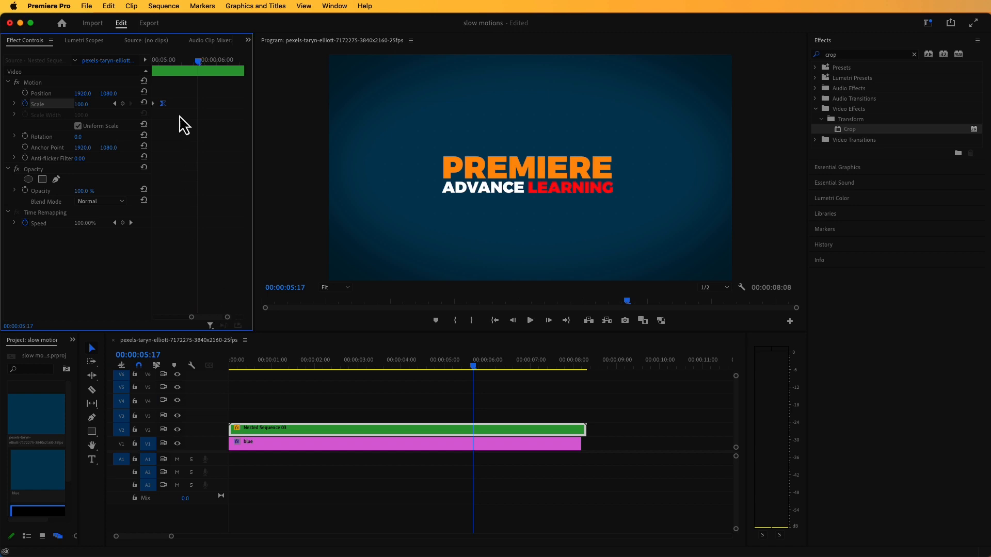
Step: Replay the nested title's quick scale-down several times, starting from just before the first Scale keyframe
left_click_drag(196, 61, 147, 95)
left_click_drag(189, 327, 253, 318)
key("space")
key("space")
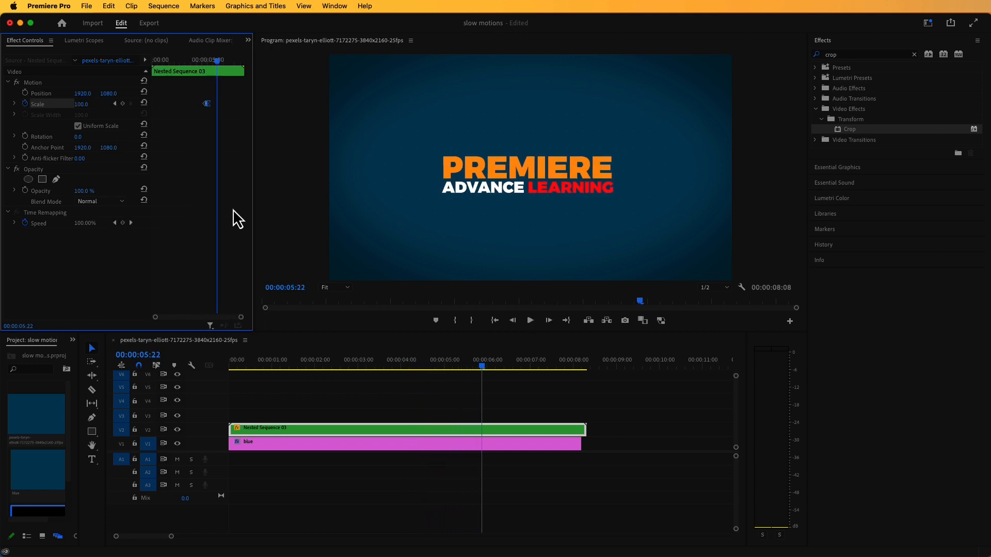
left_click_drag(217, 75, 202, 77)
key("space")
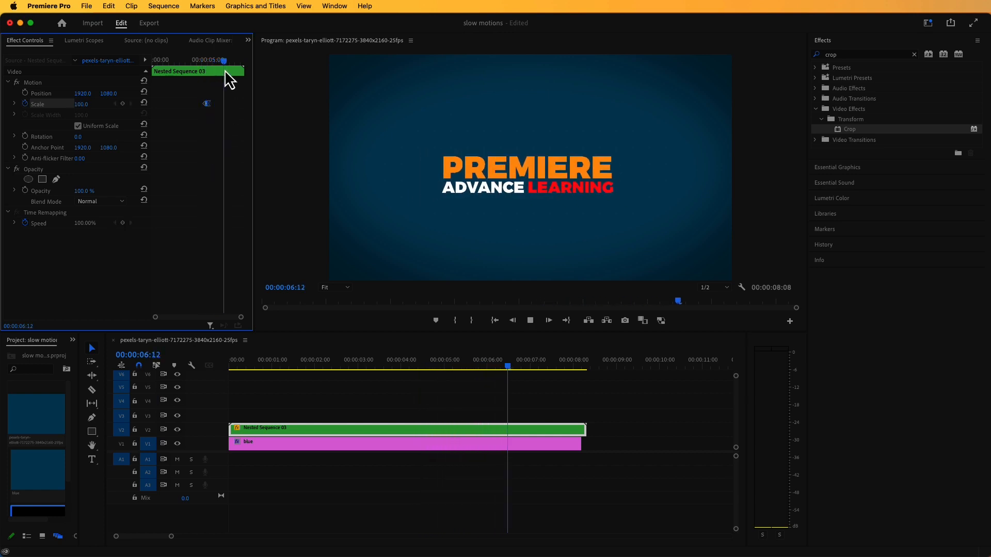
left_click_drag(215, 81, 200, 83)
key("space")
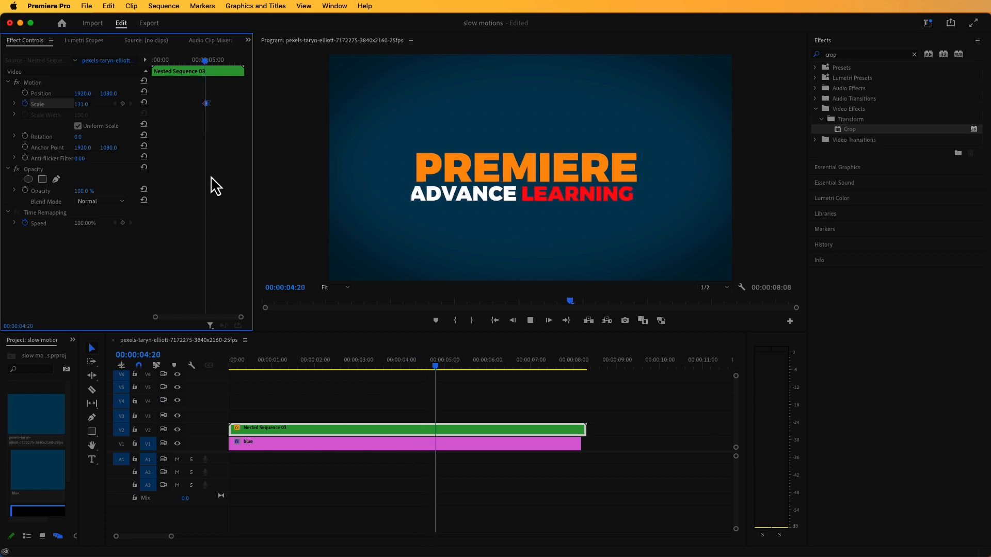
key("space")
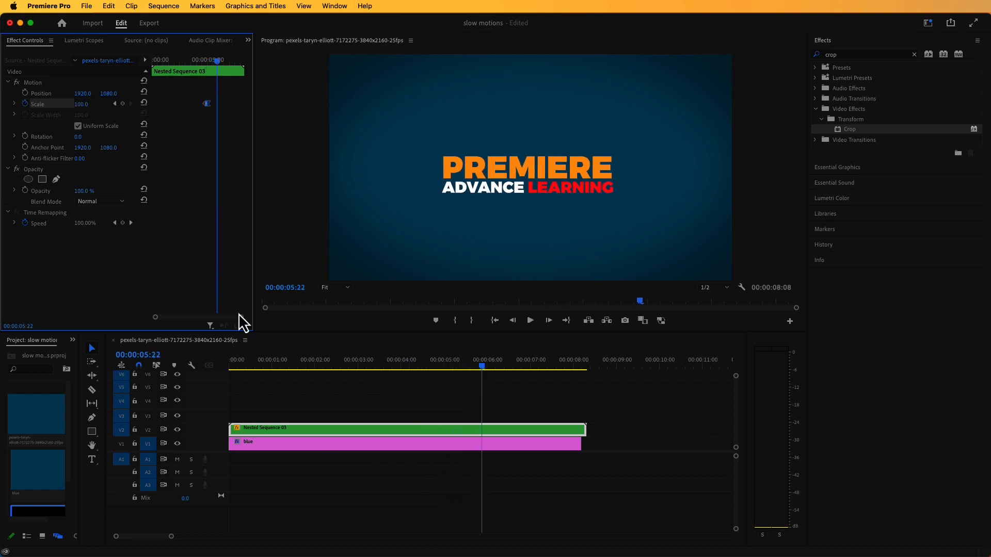
Step: Apply easing to the nested sequence's starting Scale keyframe and preview the smoothed scale-down twice
left_click_drag(239, 316, 230, 316)
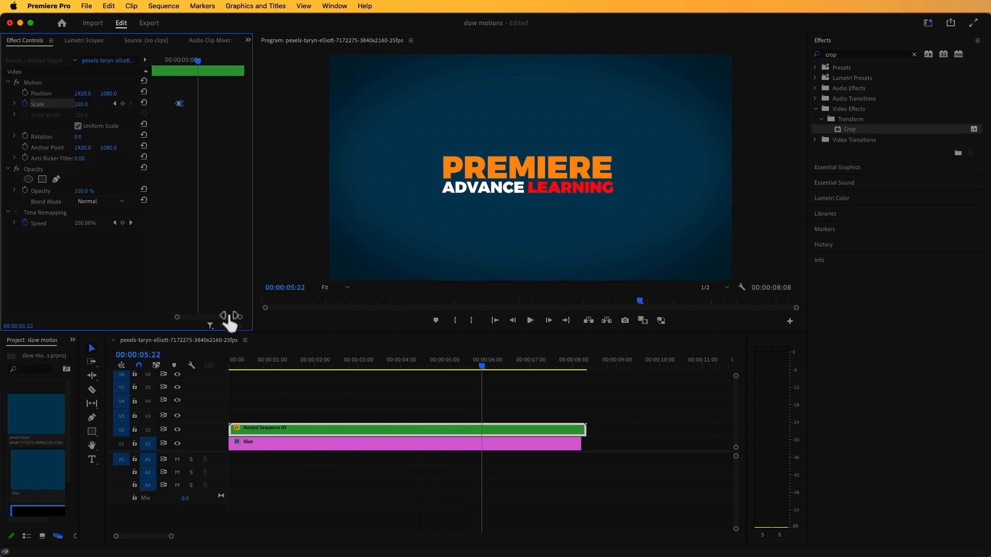
right_click(179, 104)
left_click(198, 271)
left_click_drag(197, 73, 167, 78)
key("space")
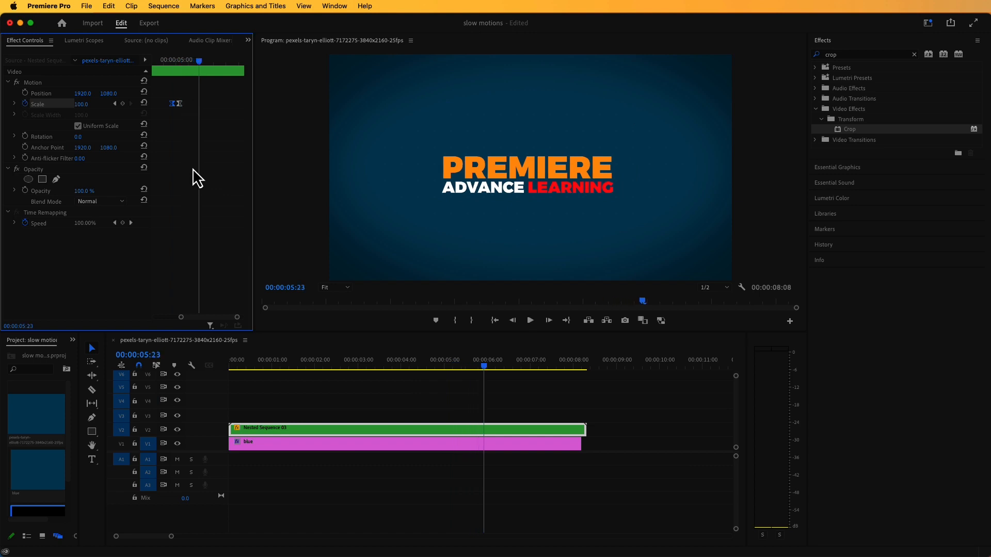
left_click_drag(194, 79, 165, 78)
key("space")
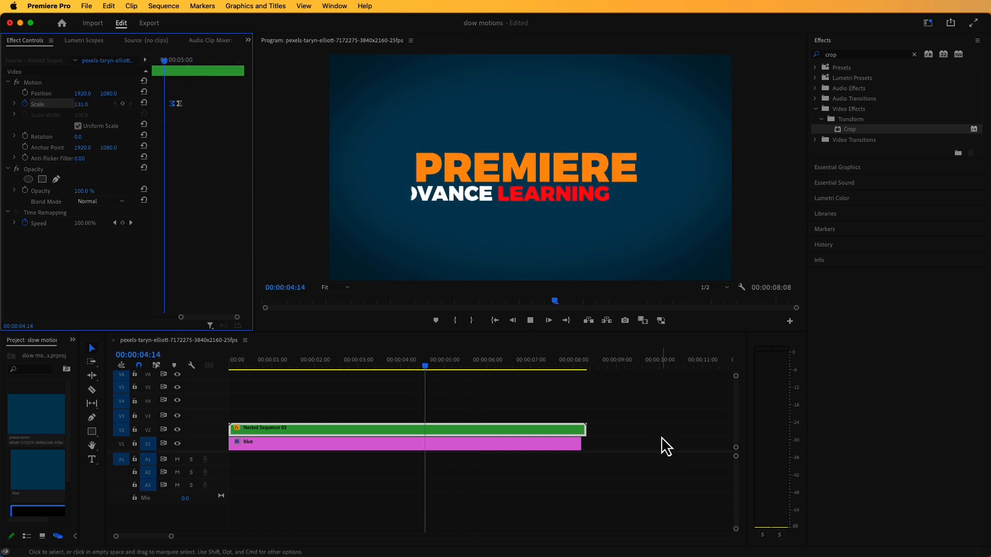
key("space")
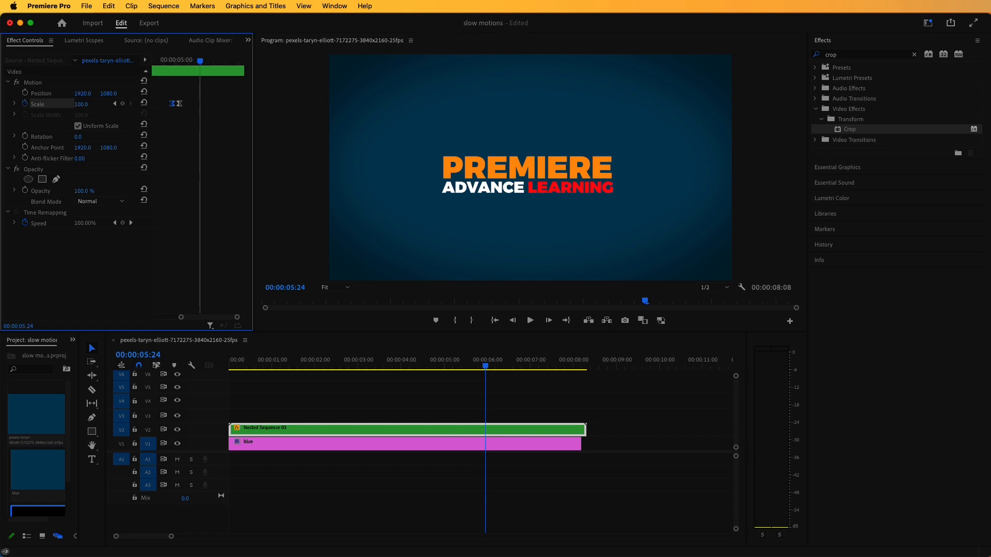